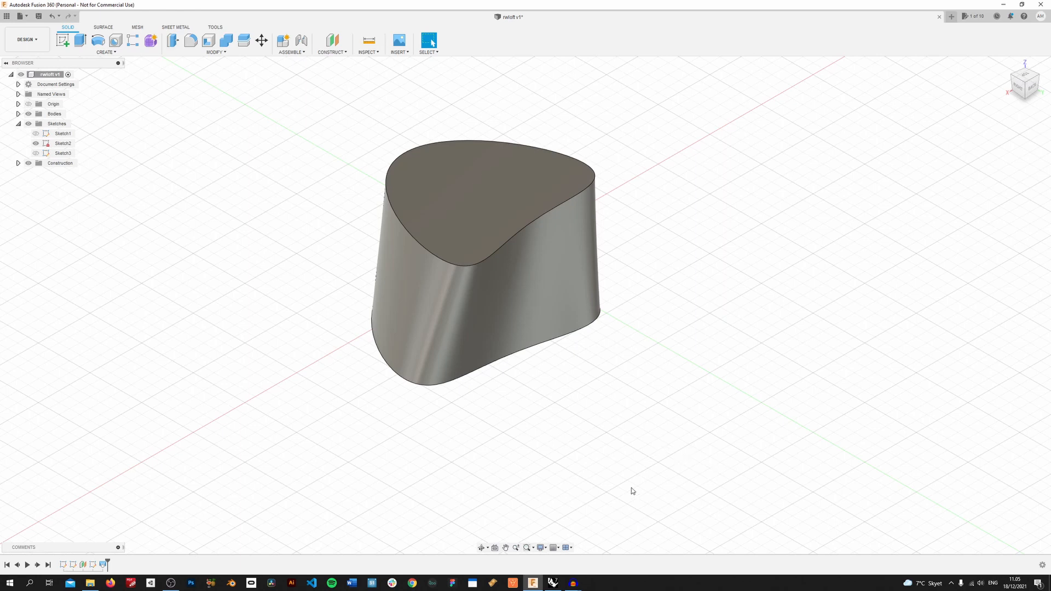
Switch to Rhino and loft the pair of closed curves farthest from the grid, using Normal style without simplification
click(553, 584)
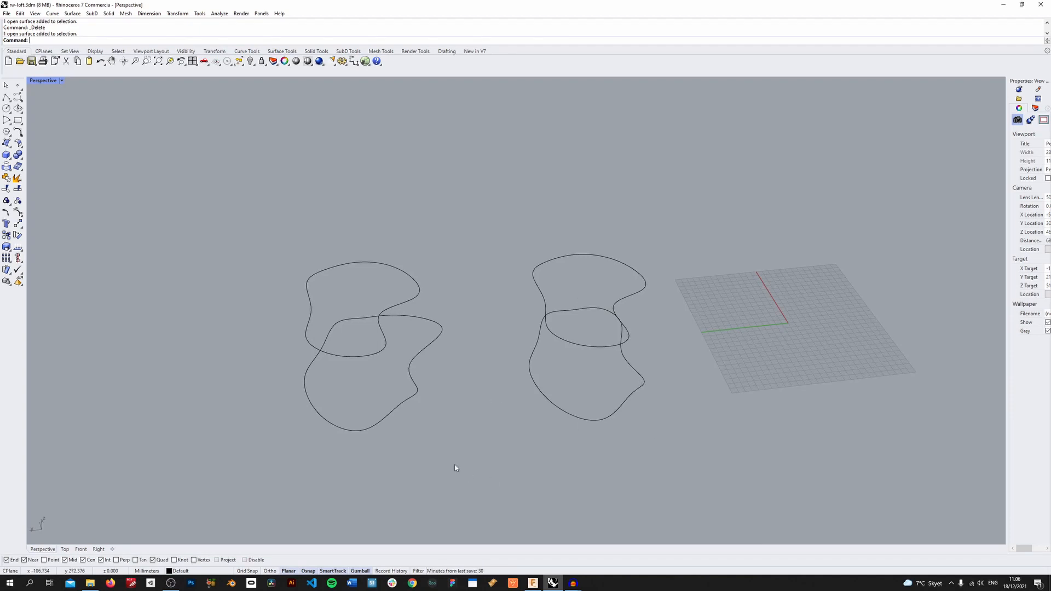
mouse_move(462, 494)
mouse_down()
mouse_move(404, 395)
mouse_move(258, 216)
mouse_up()
text(Loft)
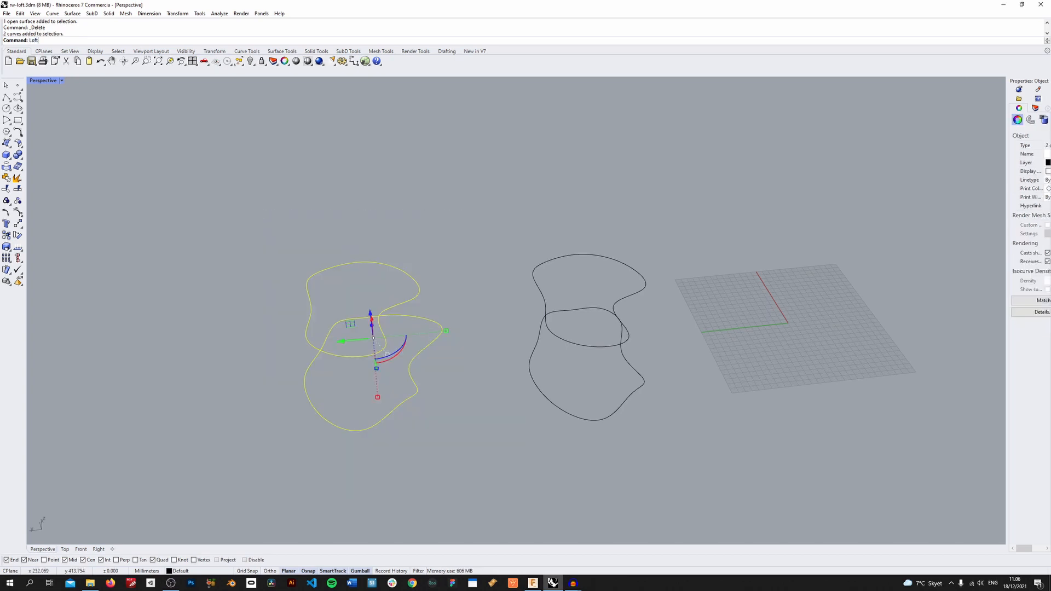
key(Return)
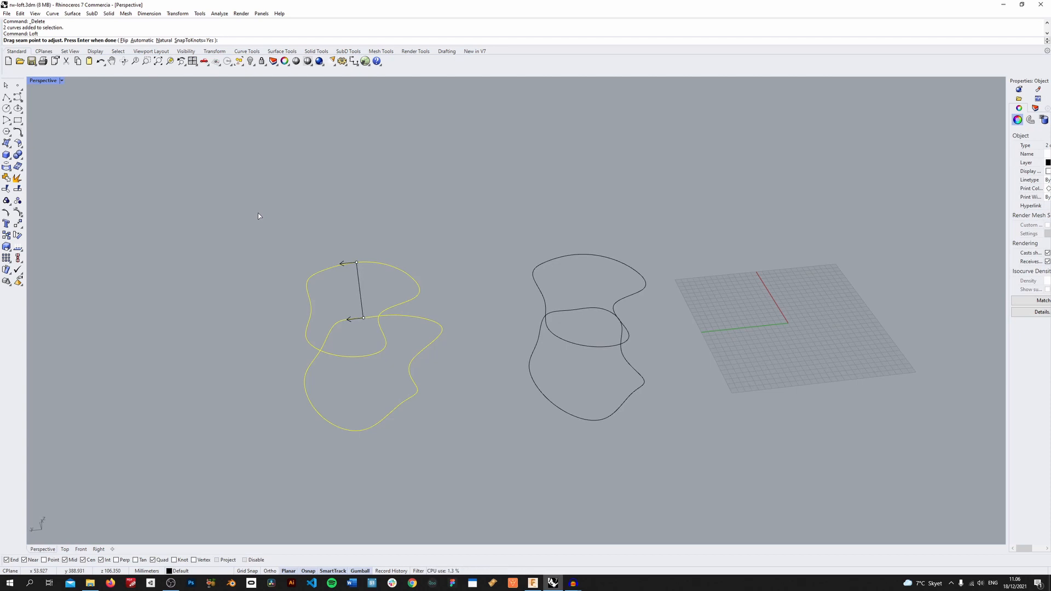
key(Return)
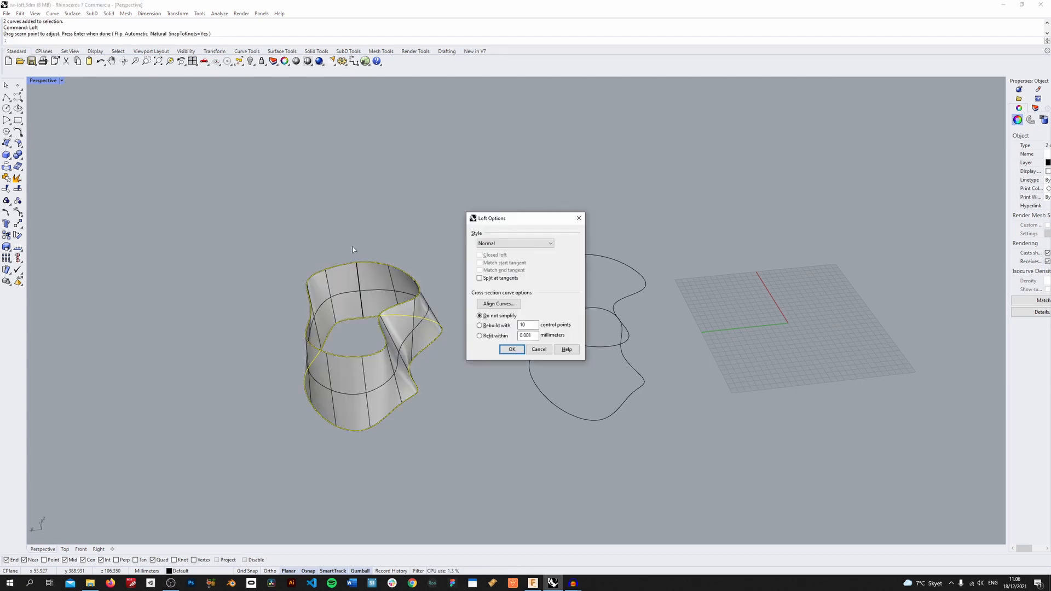
click(509, 349)
click(508, 350)
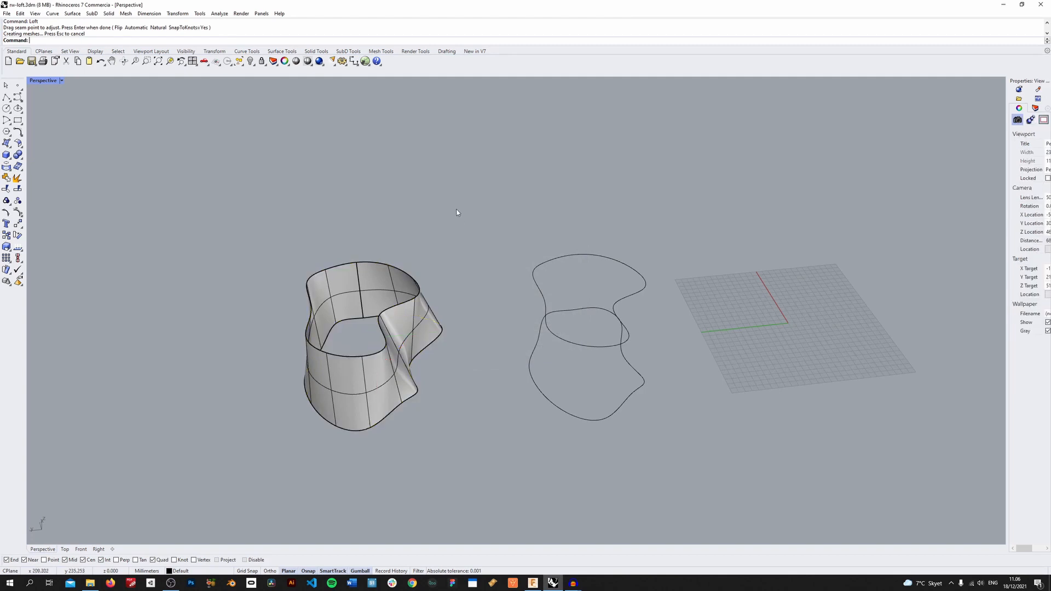
Move the control point at the inward bend of the new loft's upper curve outward
scroll(378, 264, up, 5)
right_drag(678, 274, 608, 265)
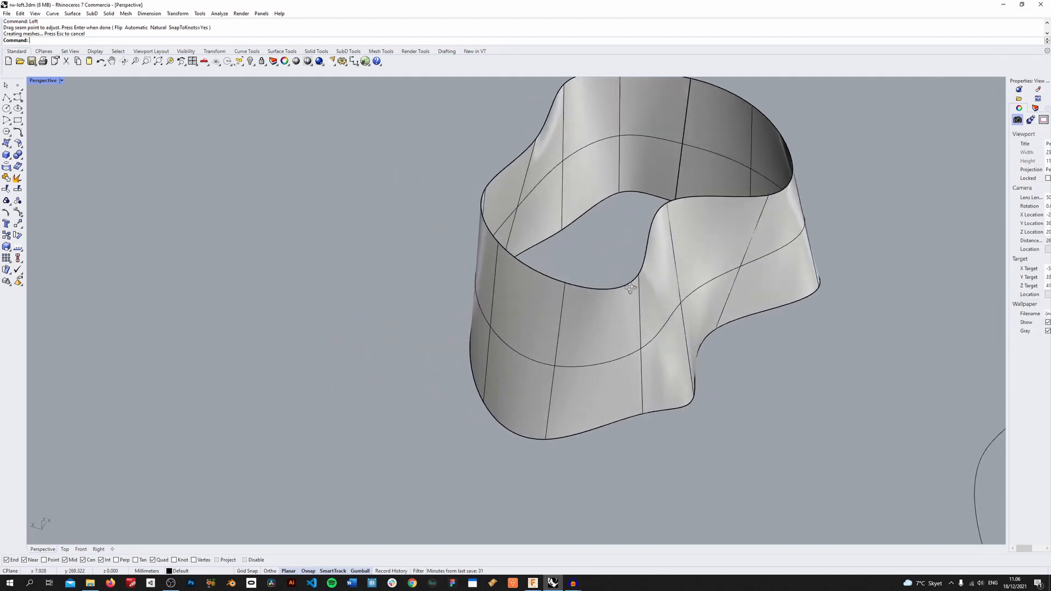
scroll(608, 265, down, 6)
scroll(629, 175, up, 6)
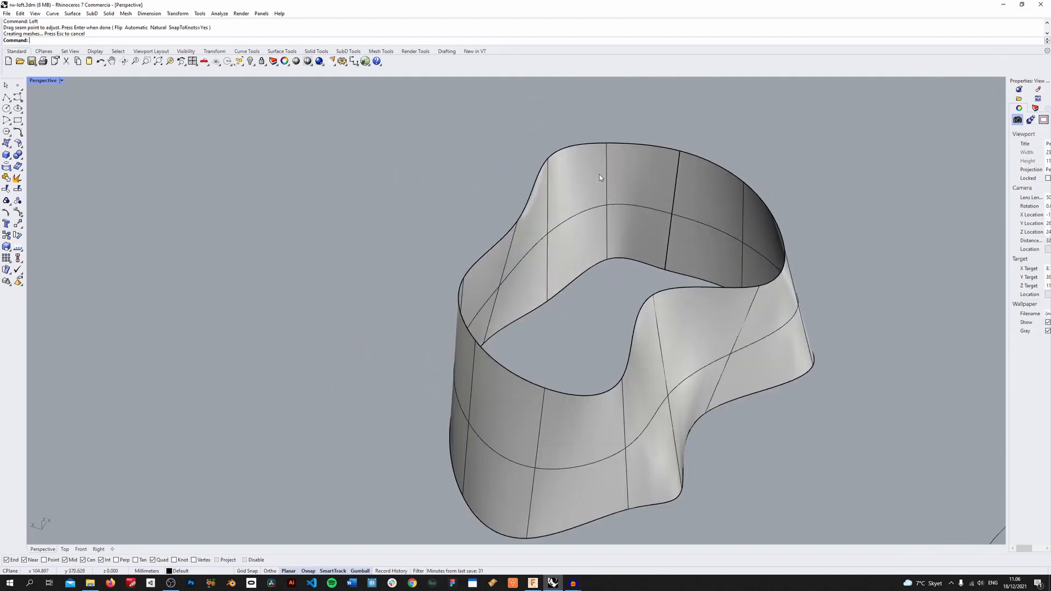
click(528, 211)
click(591, 285)
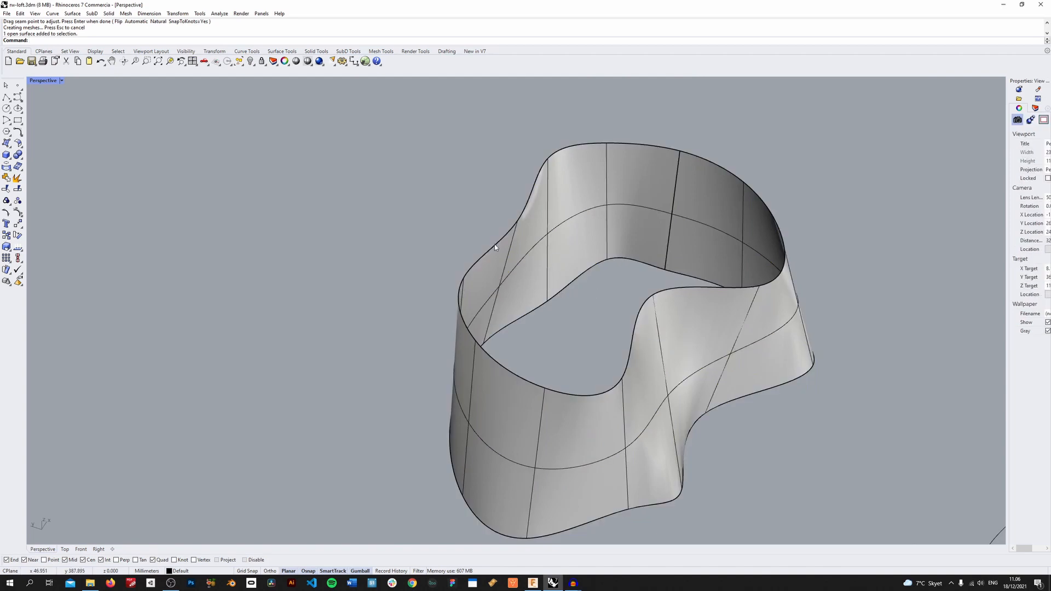
click(494, 247)
click(531, 228)
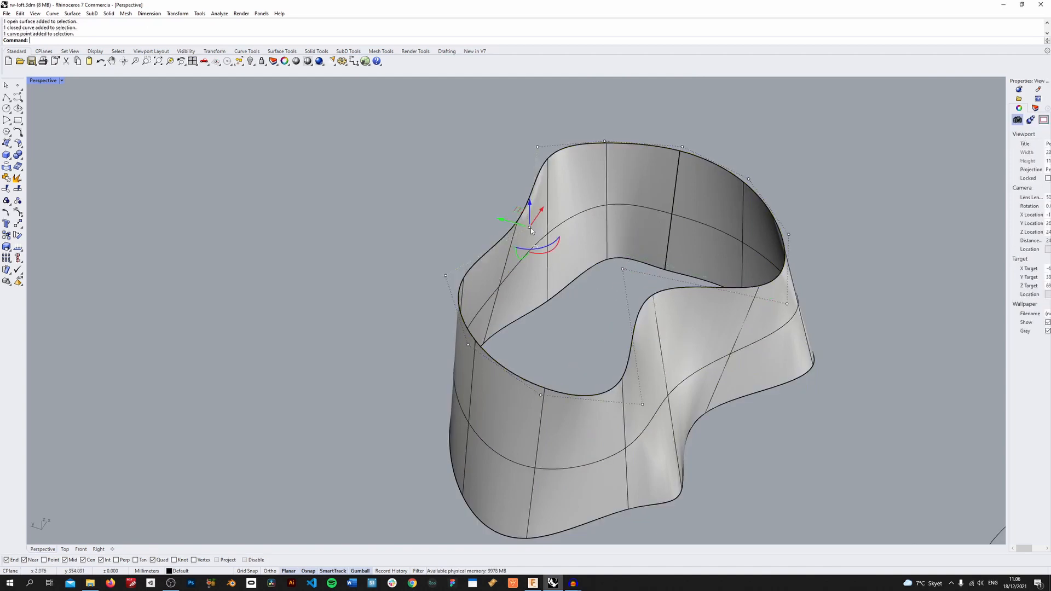
drag(504, 223, 430, 202)
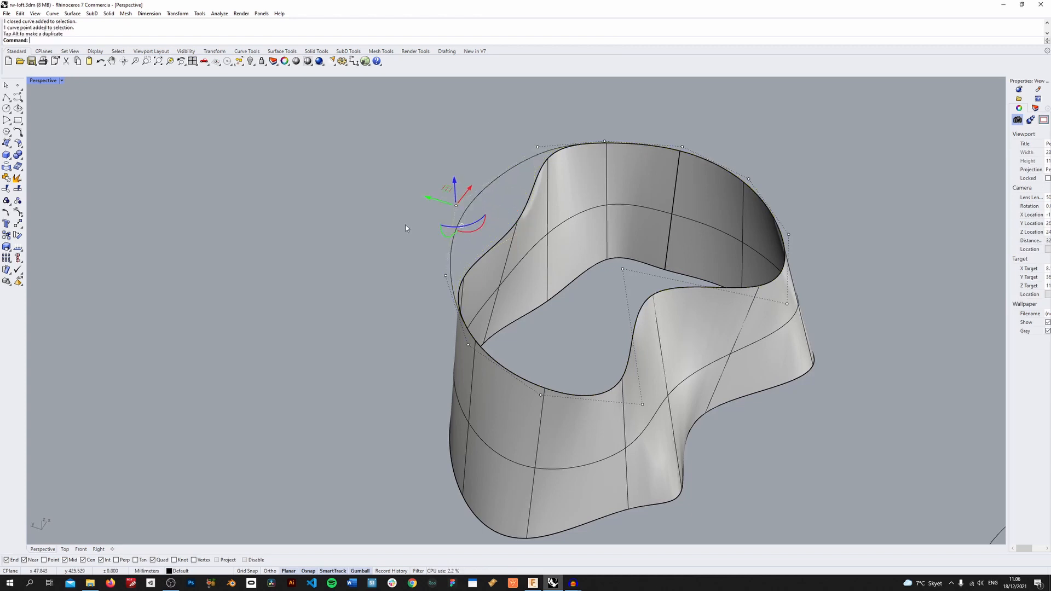
key(Escape)
Enable Record History and loft the remaining pair of curves with Normal style without simplification
scroll(350, 246, down, 5)
right_drag(323, 266, 417, 345)
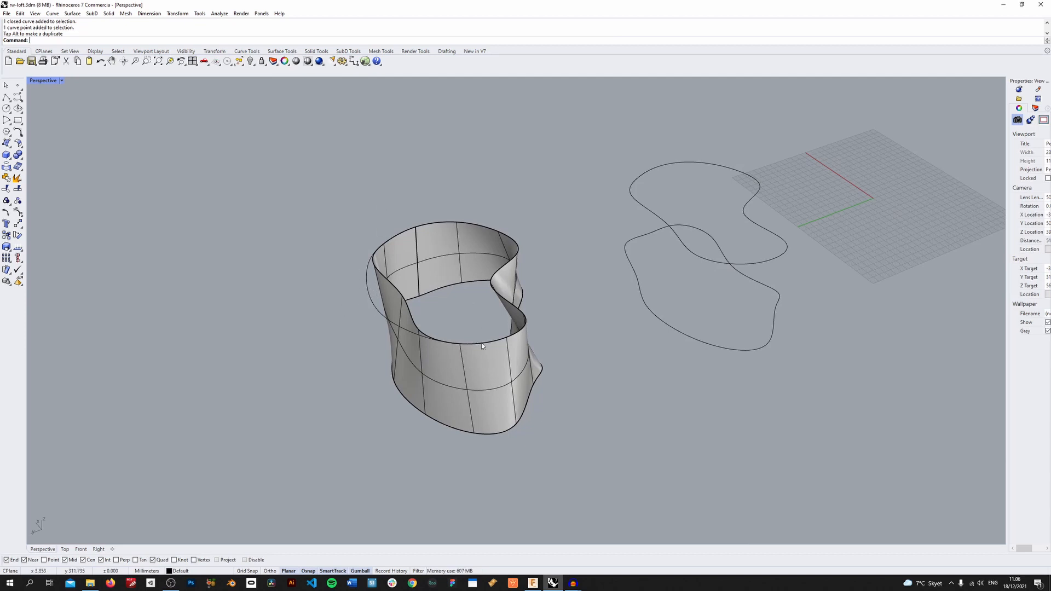
right_drag(785, 311, 608, 173)
drag(786, 459, 594, 143)
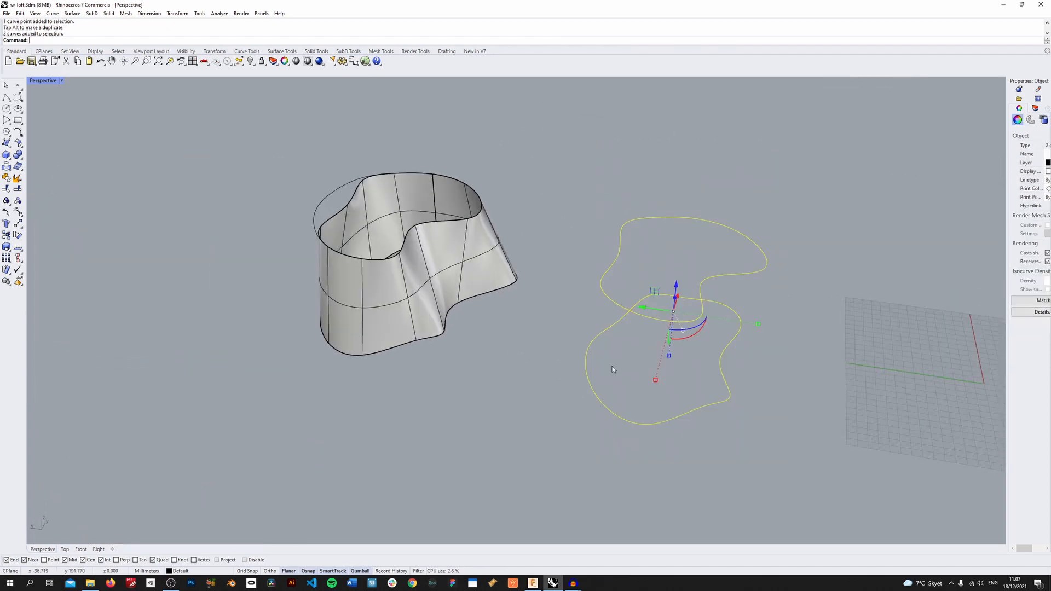
click(391, 571)
text(Loft)
key(Return)
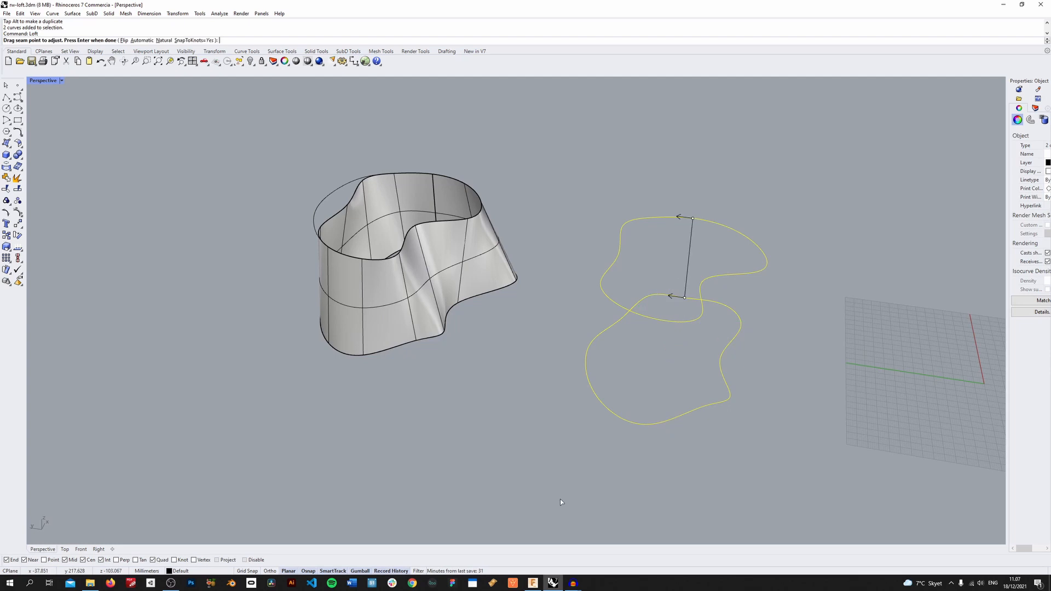
key(Return)
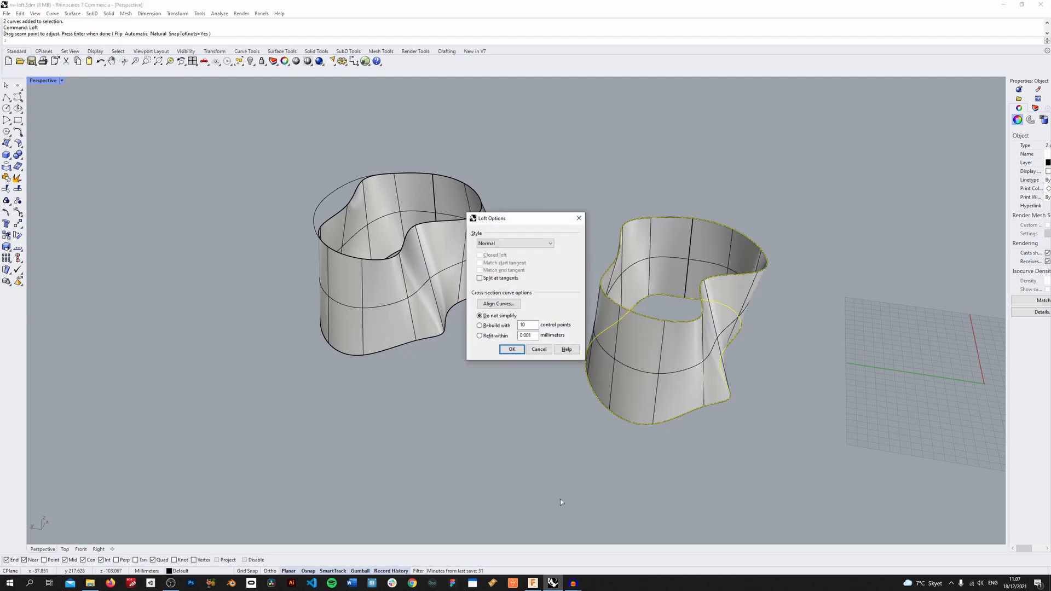
click(514, 350)
Move the control point at the inward bend of the history-enabled loft's upper curve outward
click(619, 253)
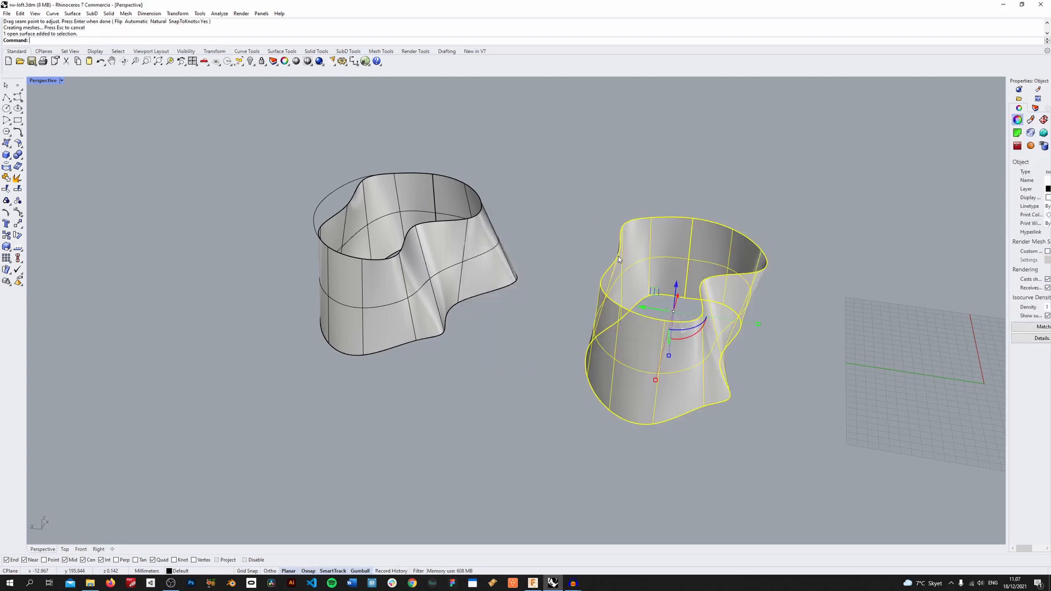
click(619, 253)
click(596, 238)
right_drag(620, 286, 578, 252)
click(574, 241)
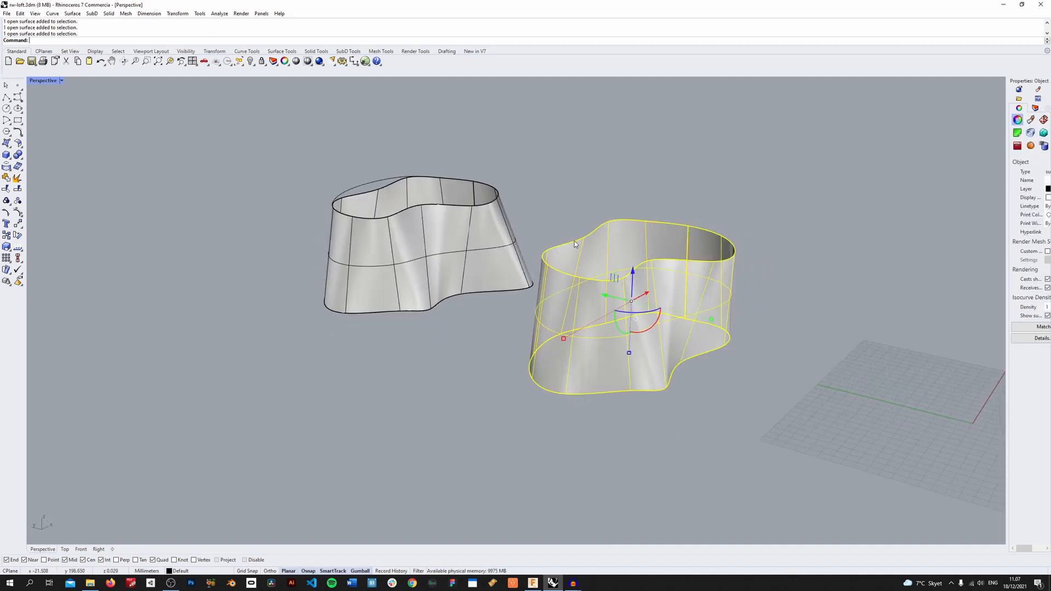
click(574, 220)
click(577, 243)
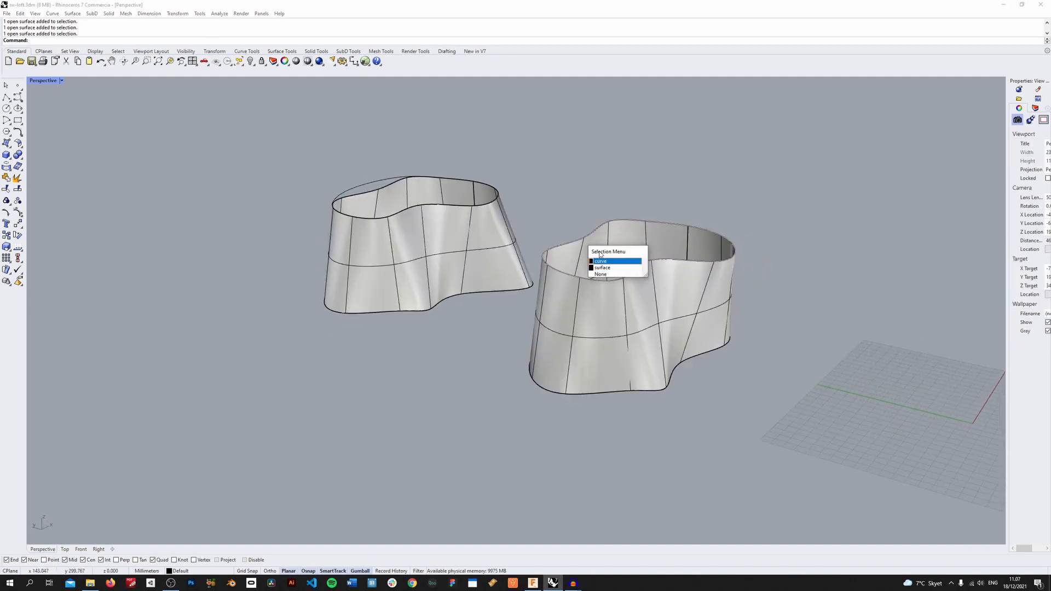
click(605, 255)
scroll(580, 234, up, 3)
click(601, 259)
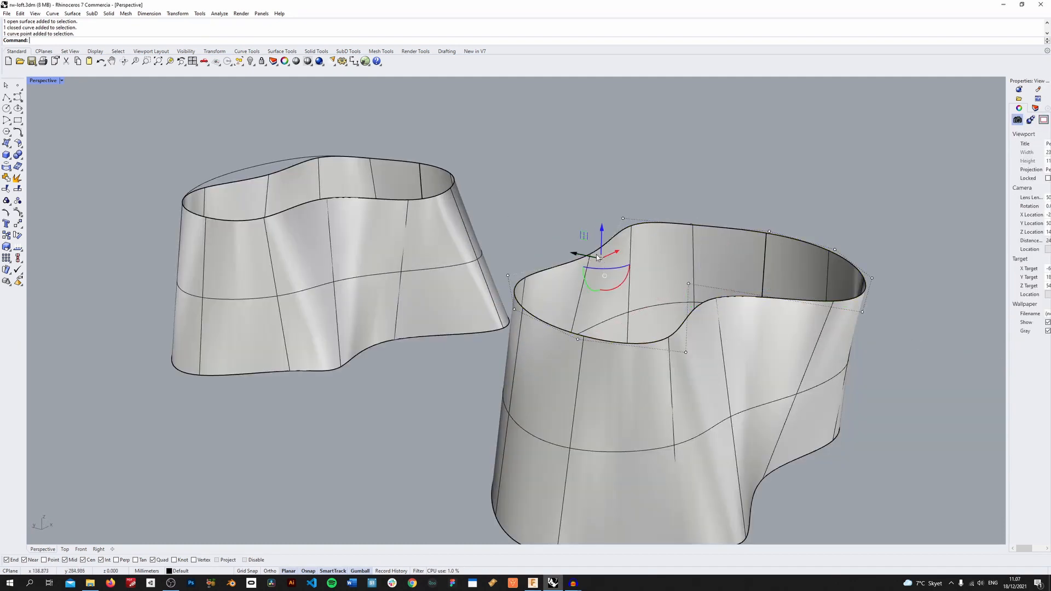
drag(601, 259, 495, 231)
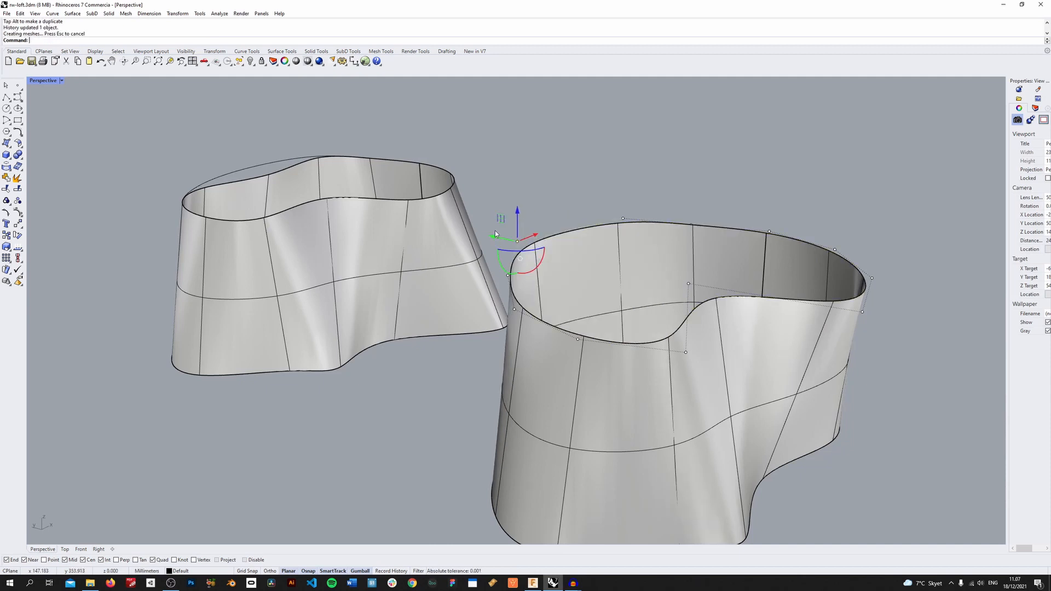
key(Escape)
Move a control point on the history-enabled loft's lower curve outward to widen the base
right_drag(545, 166, 608, 230)
scroll(564, 334, down, 5)
right_drag(564, 334, 524, 366)
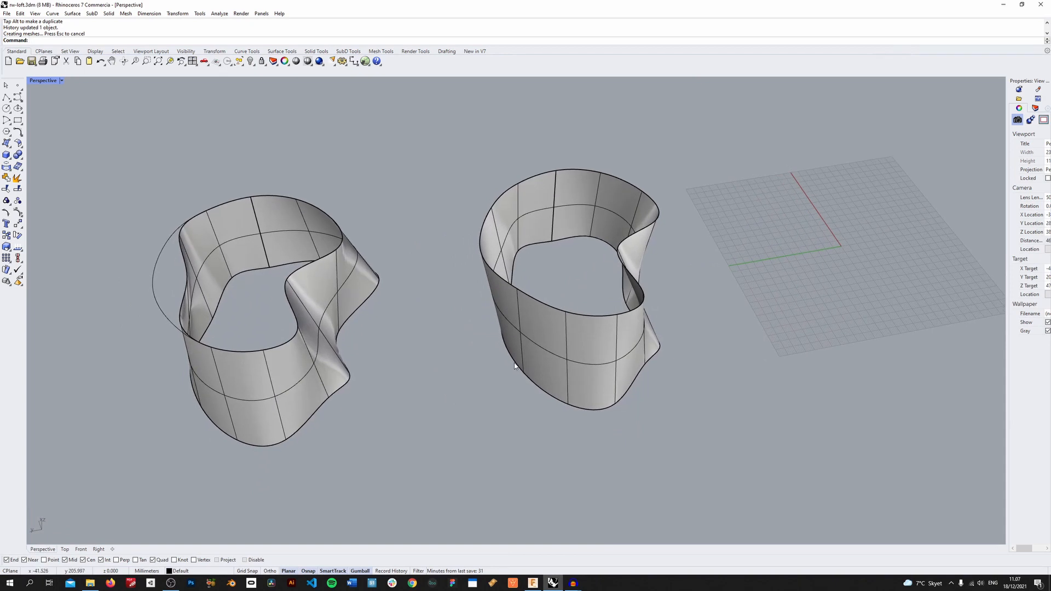
click(523, 371)
click(532, 385)
click(522, 376)
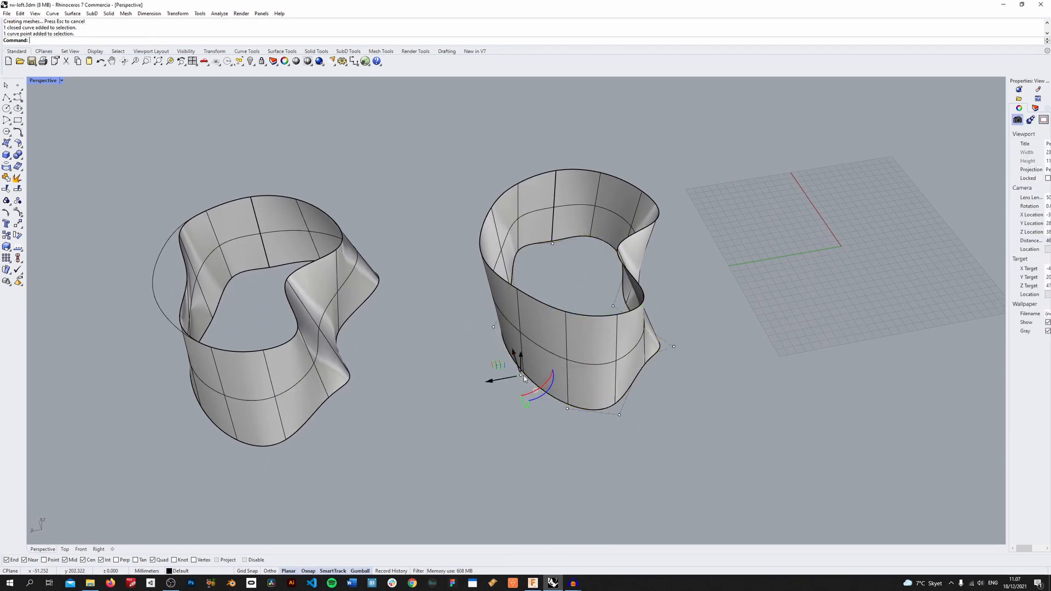
drag(495, 381, 444, 390)
click(439, 314)
Raise the upper curve of the history-enabled loft vertically to make the form taller
right_drag(690, 416, 686, 392)
click(613, 352)
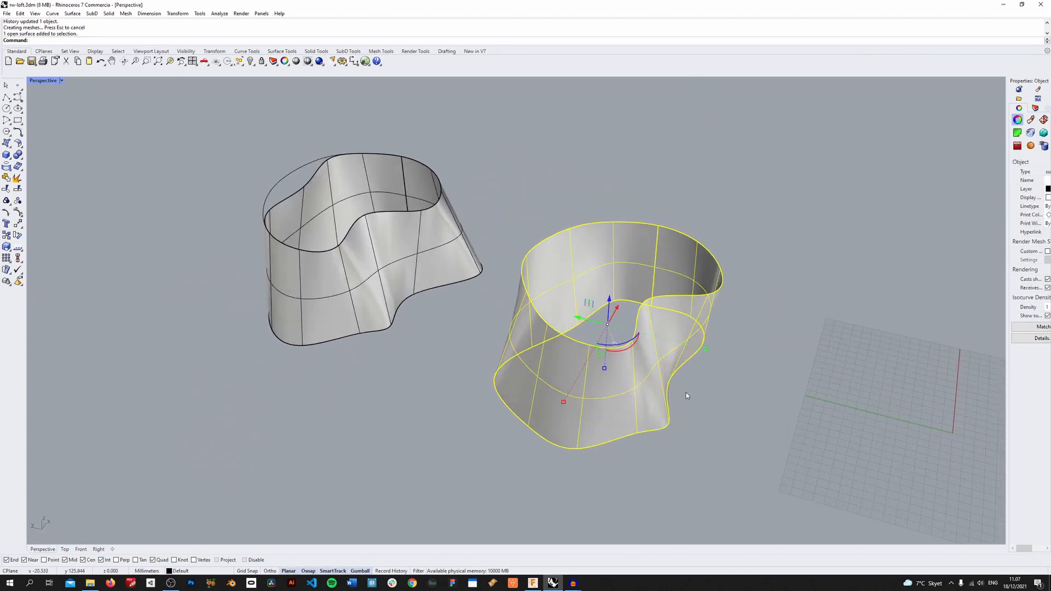
click(779, 284)
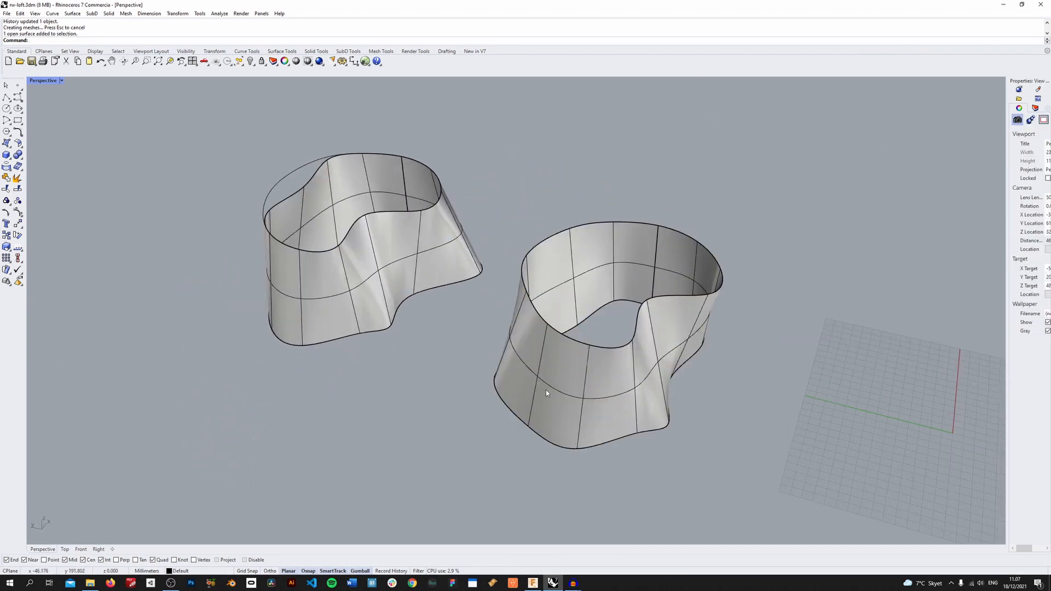
click(582, 345)
drag(619, 252, 622, 215)
click(633, 159)
Copy and paste the history-enabled loft surface, placing the duplicate beside it over the grid
right_drag(567, 494, 594, 460)
click(631, 352)
right_drag(610, 416, 685, 429)
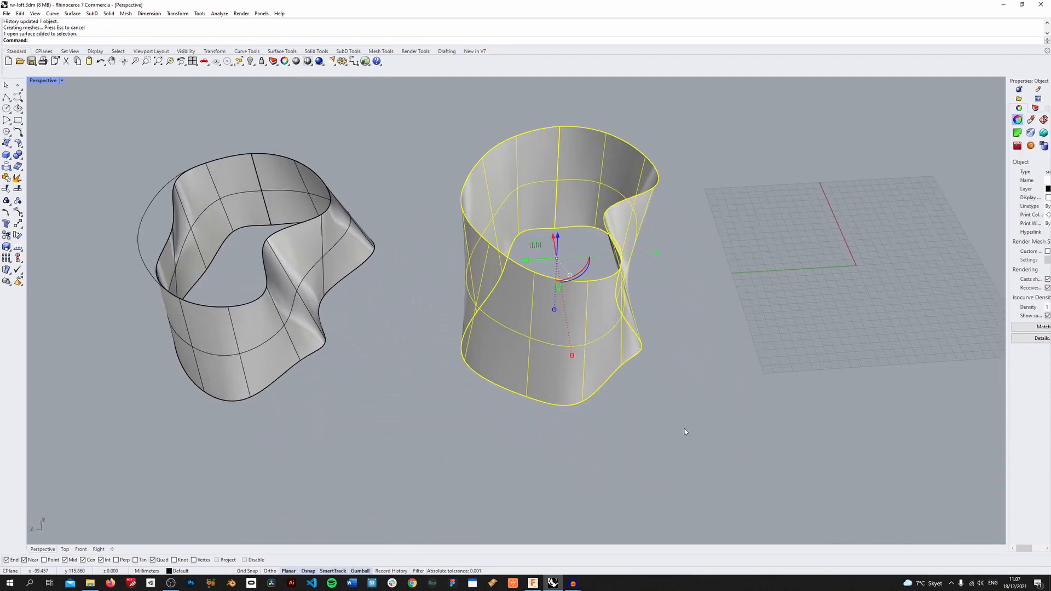
click(646, 433)
scroll(629, 291, up, 3)
click(553, 406)
scroll(553, 402, down, 2)
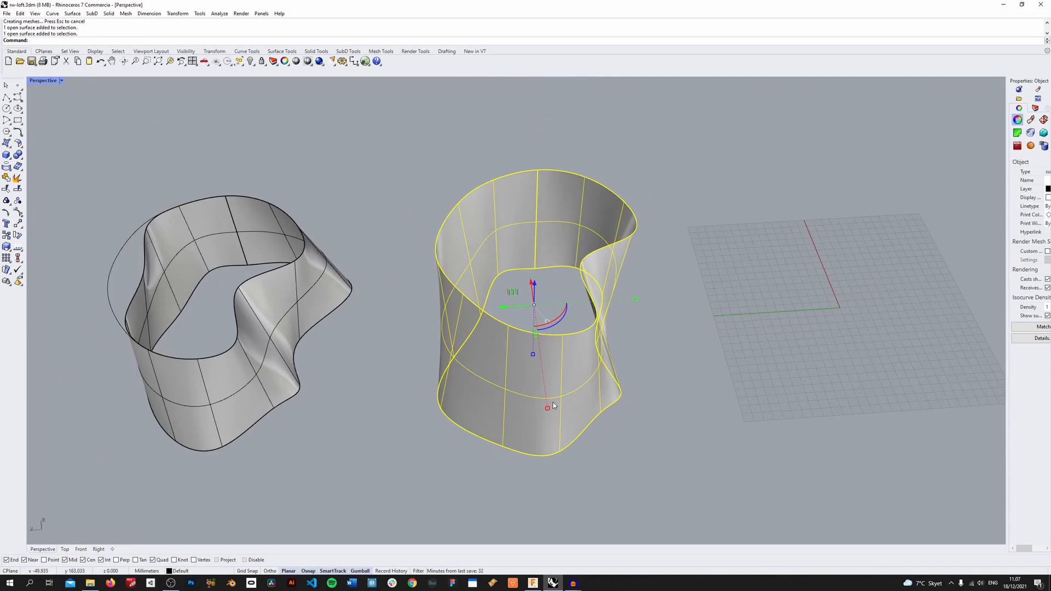
key(ctrl+c)
key(ctrl+v)
drag(755, 291, 813, 287)
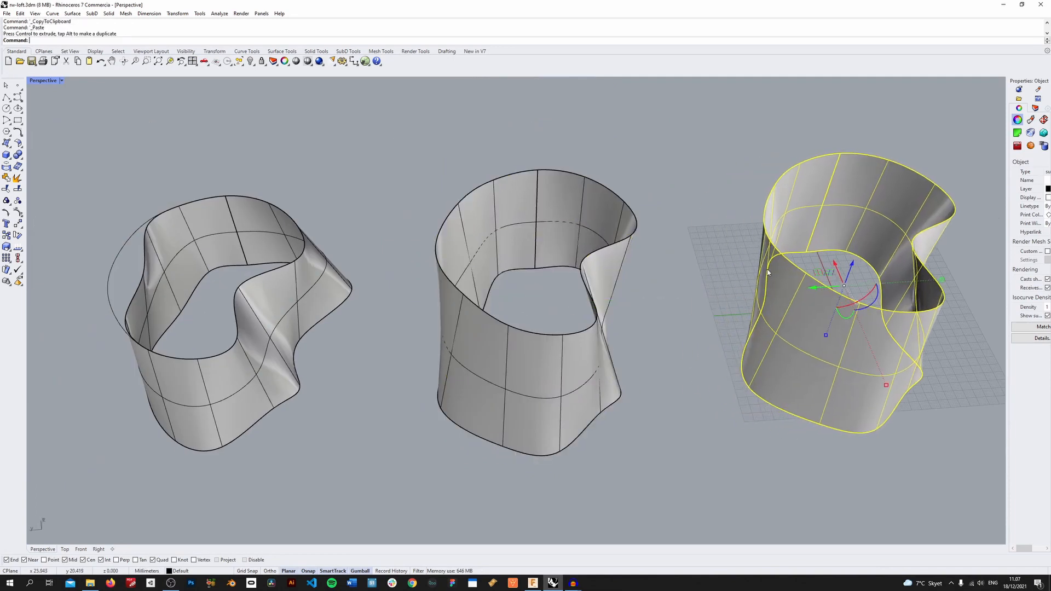
click(691, 323)
Move control points on the original history-enabled loft's upper curve to give the rim a flared corner
click(555, 350)
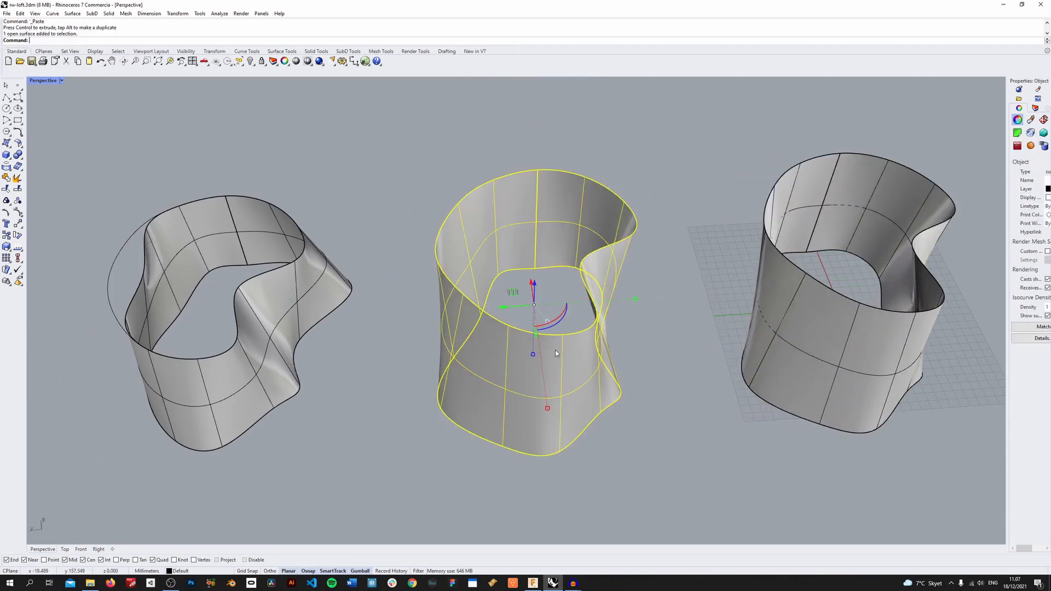
key(Escape)
click(444, 219)
click(468, 241)
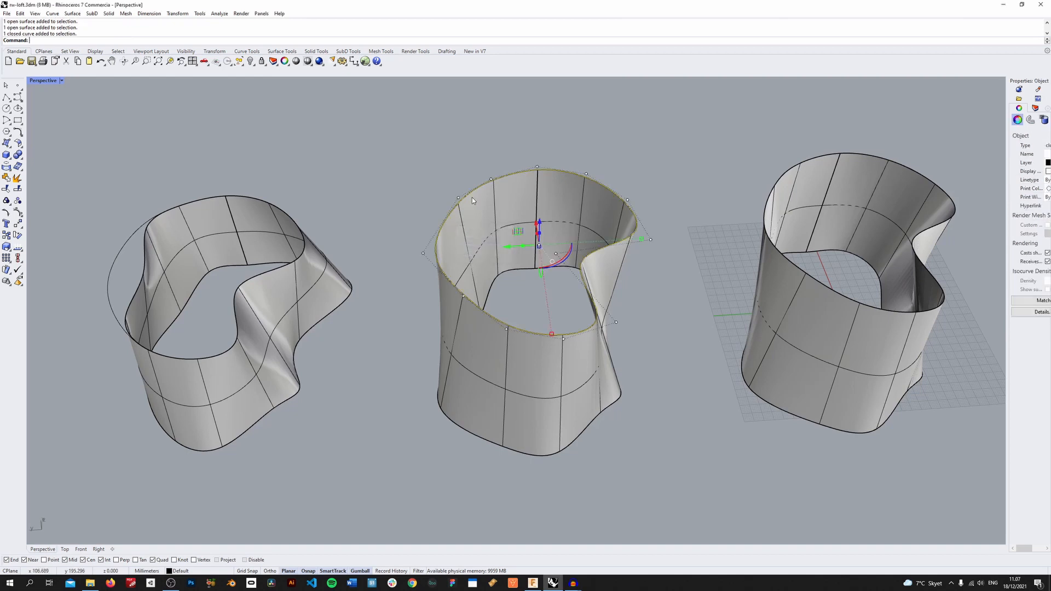
click(489, 180)
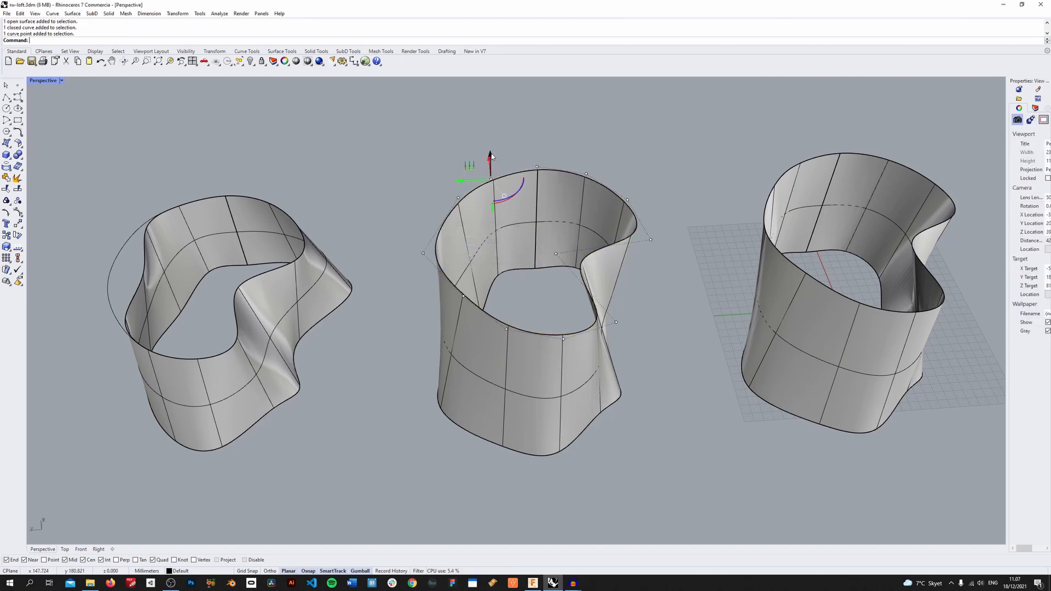
drag(491, 158, 370, 201)
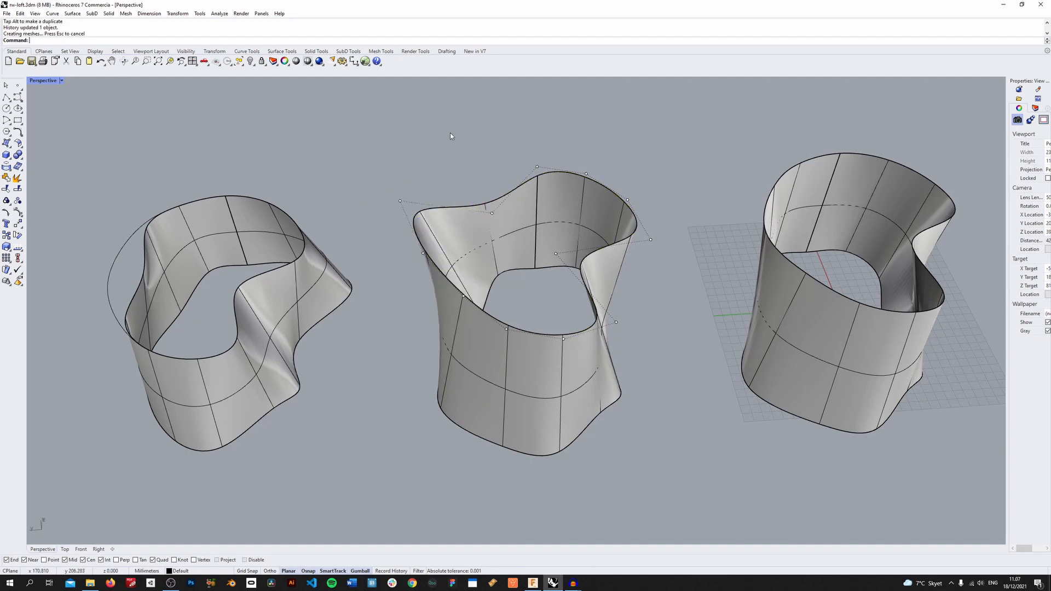
Copy and paste the reshaped loft surface, placing the duplicate beyond the first copy
click(483, 257)
key(ctrl+c)
key(ctrl+v)
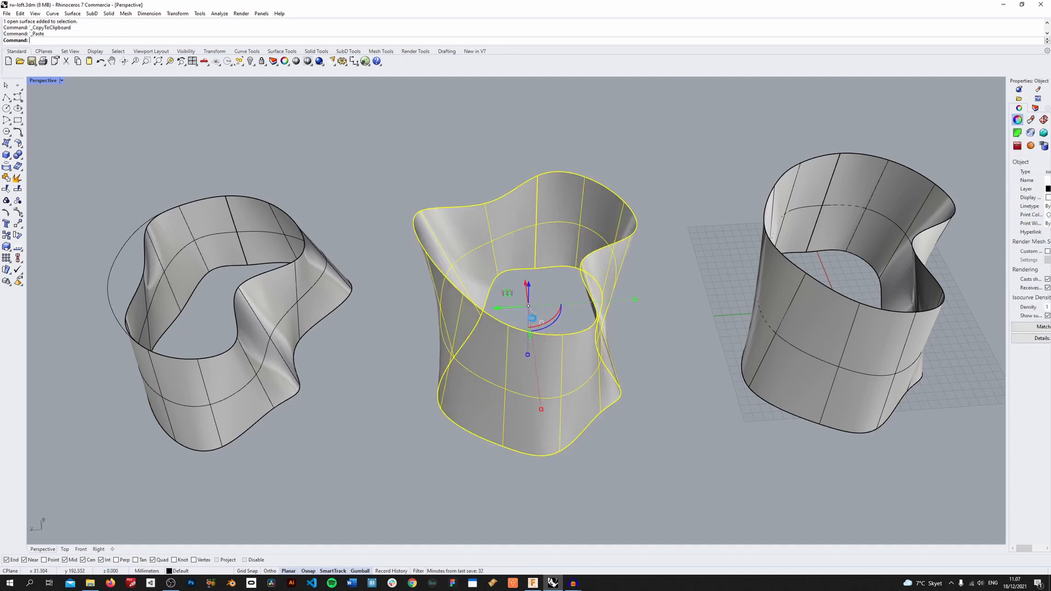
drag(498, 308, 1032, 279)
scroll(884, 167, down, 6)
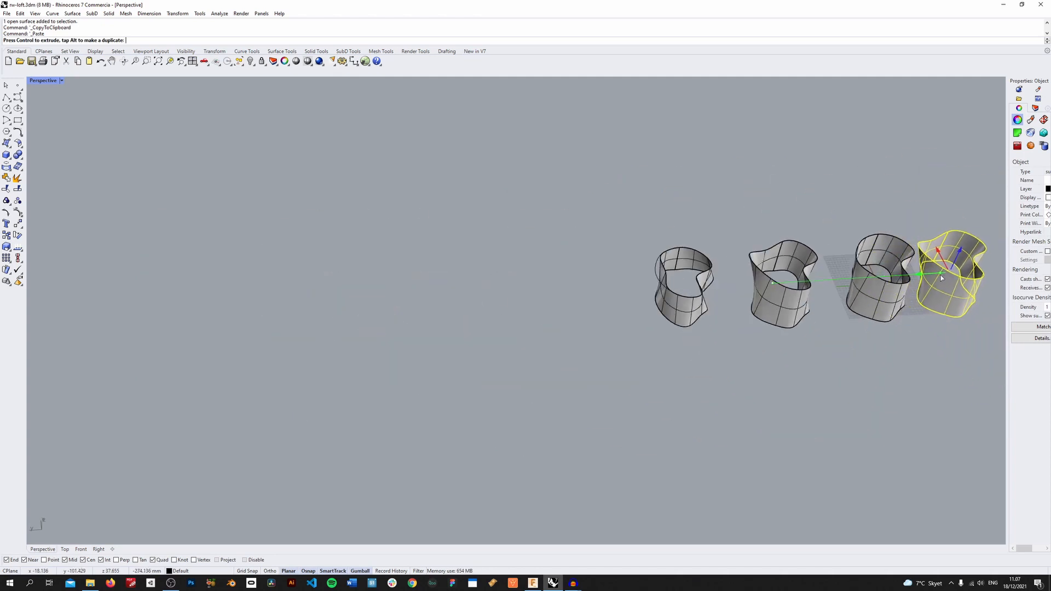
right_drag(884, 167, 818, 324)
click(829, 371)
Compare the shapes of the original lofts and the two copied variations
middle_click(828, 368)
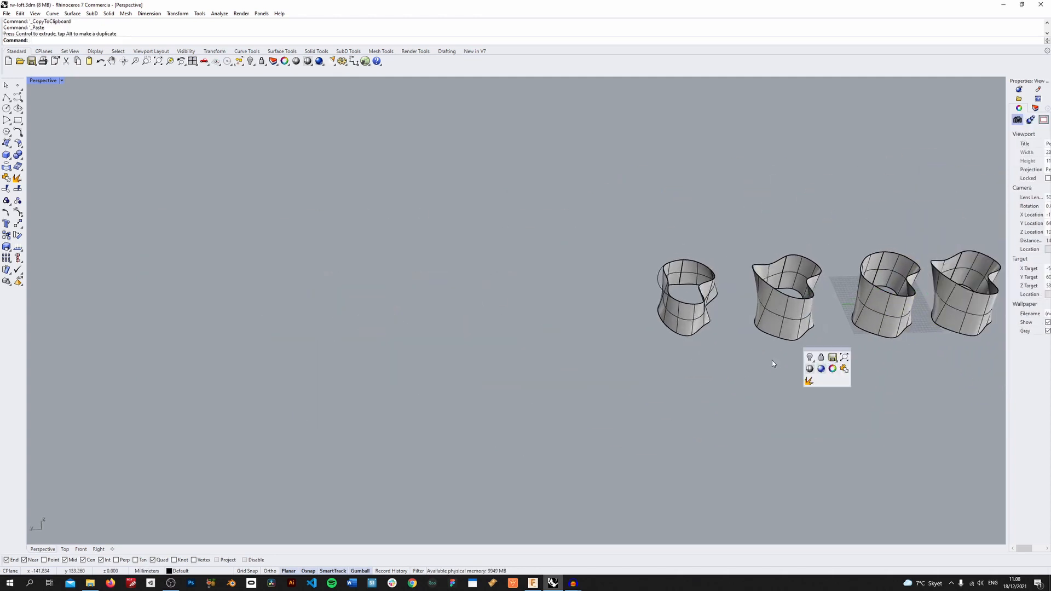
shift+right_drag(876, 415, 650, 455)
scroll(749, 307, up, 5)
right_drag(771, 483, 719, 328)
scroll(719, 329, up, 3)
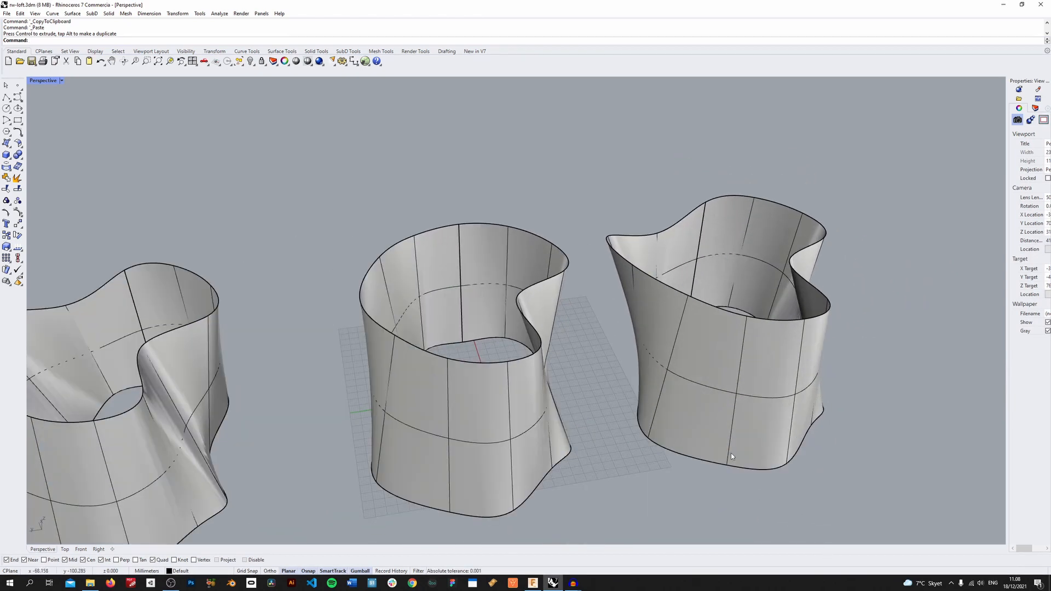
scroll(731, 453, down, 5)
shift+right_drag(421, 425, 646, 392)
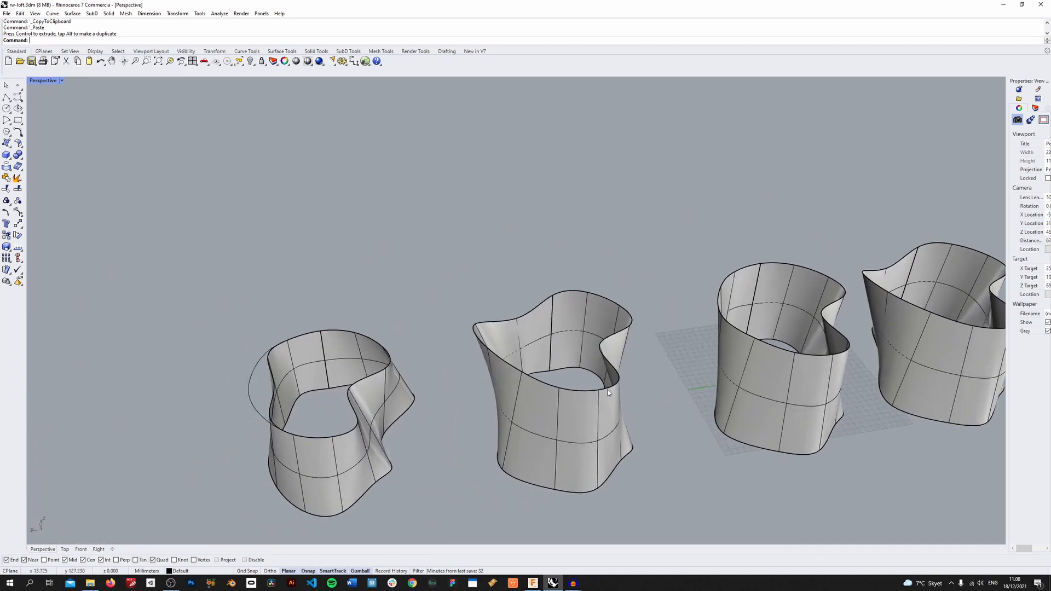
Select the upper curve of the original history-enabled loft and examine its control points and the flared rim from several angles
click(608, 390)
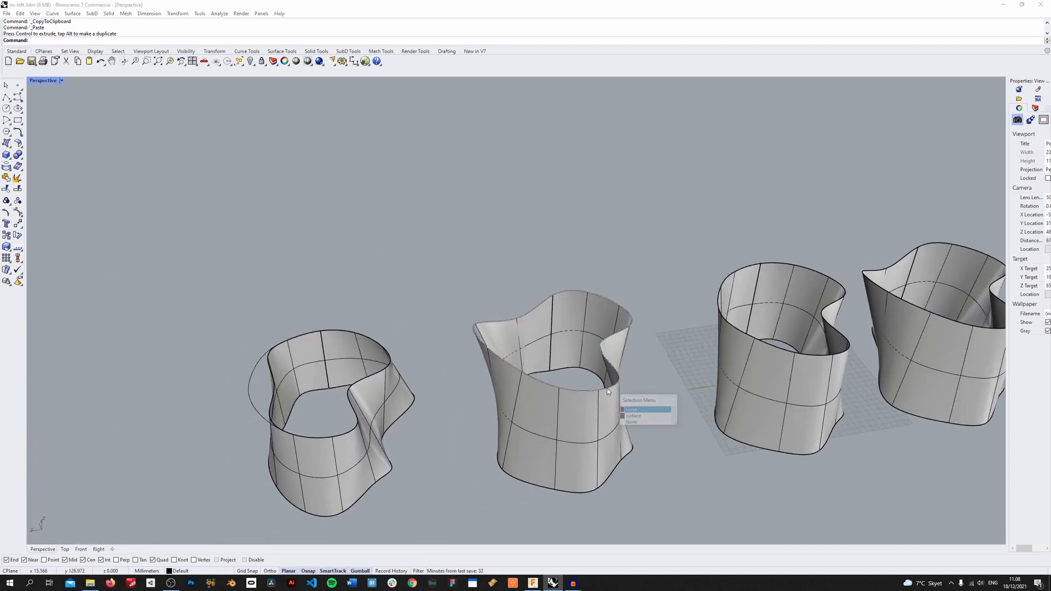
click(637, 411)
right_drag(566, 353, 472, 393)
scroll(365, 359, up, 7)
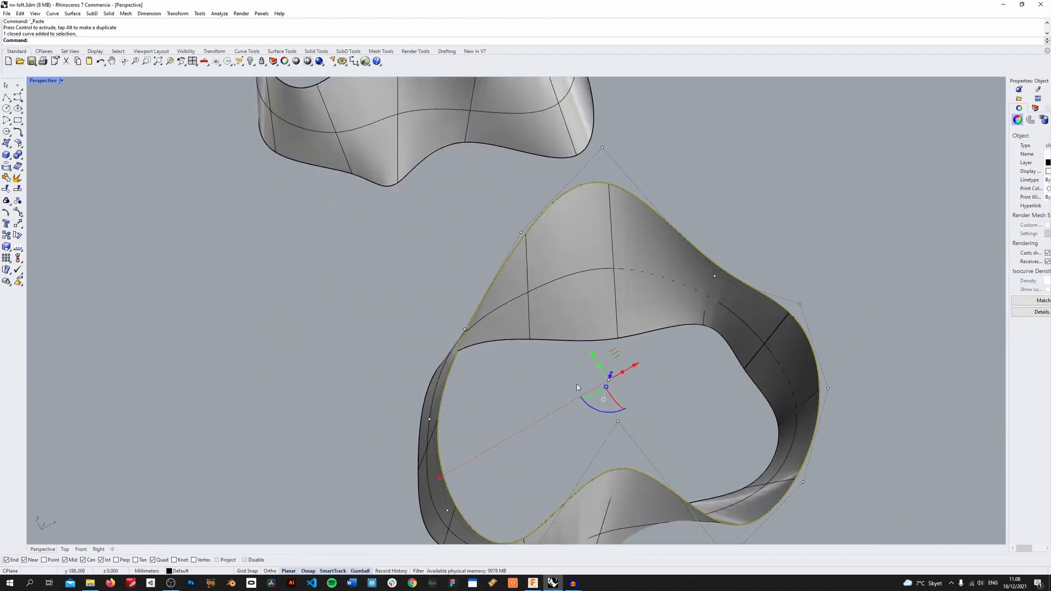
right_drag(356, 356, 539, 335)
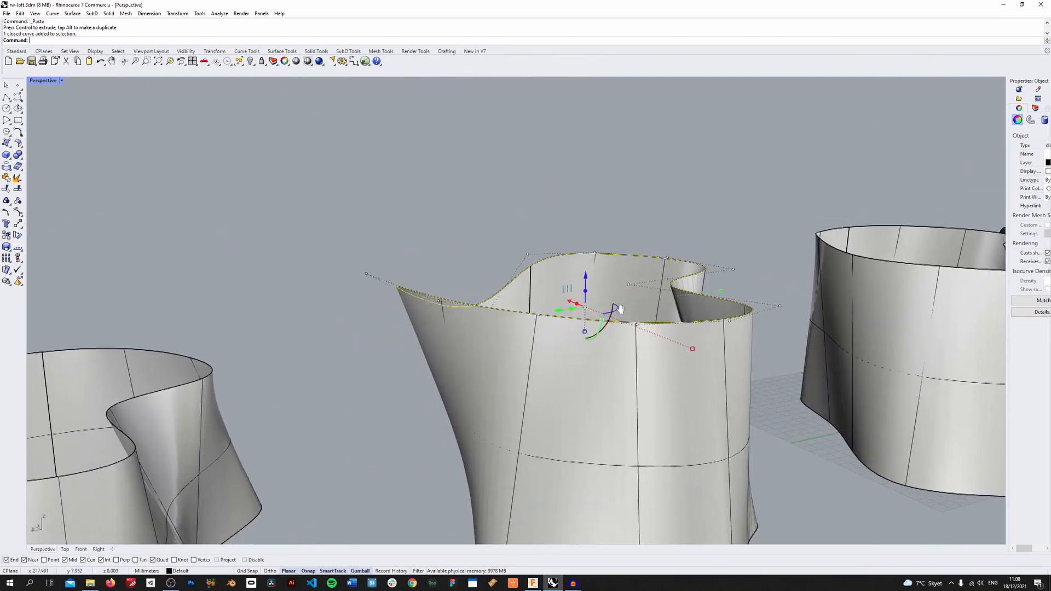
scroll(691, 242, down, 5)
shift+right_drag(617, 310, 573, 334)
shift+right_drag(468, 306, 533, 294)
scroll(493, 339, up, 4)
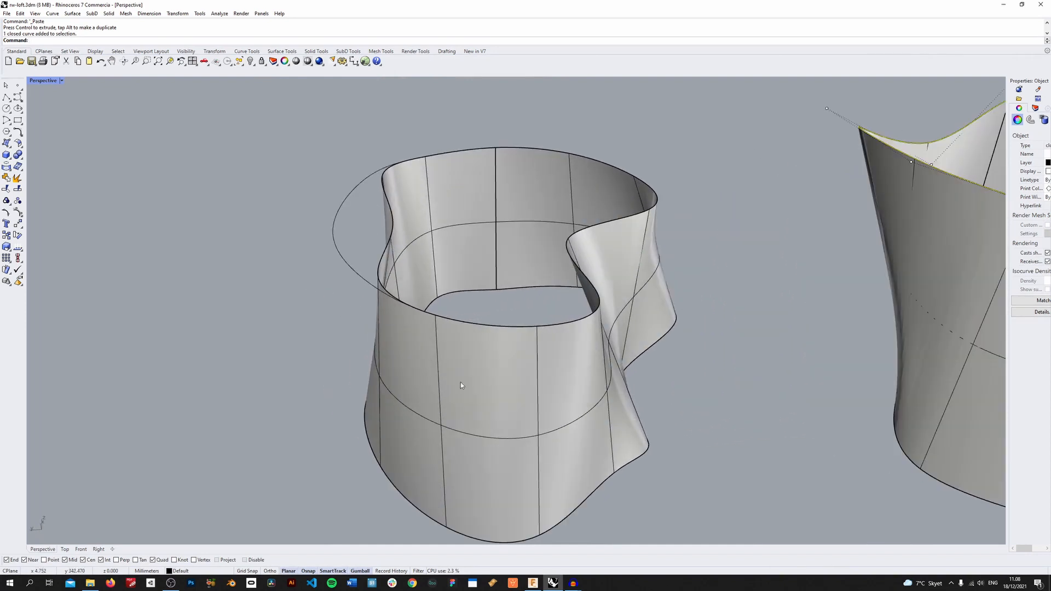
Turn on the control points of the loft made without history and pull a rim surface point outward into a long spout
click(475, 410)
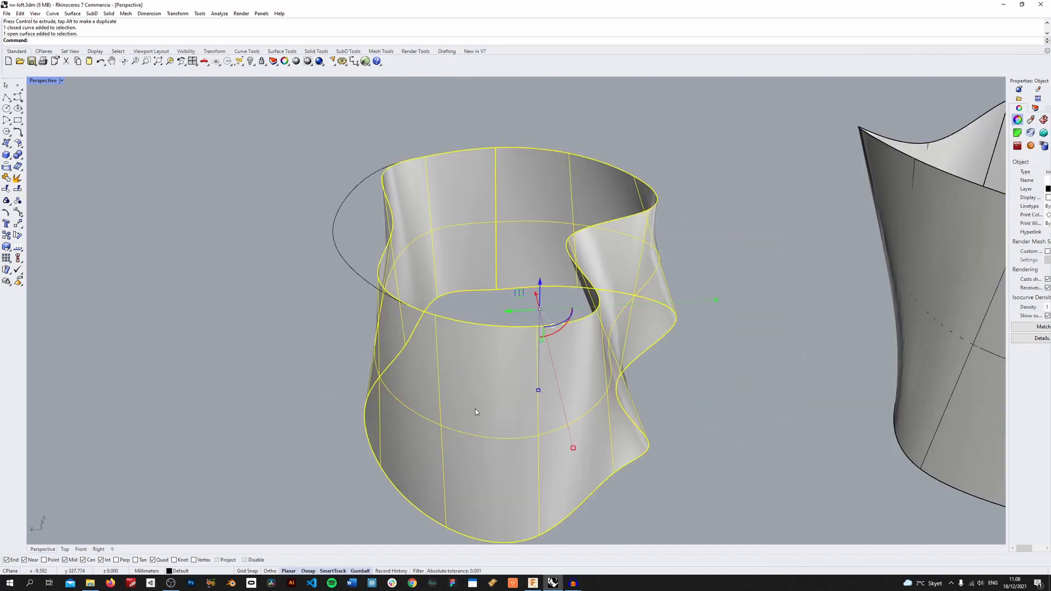
key(F10)
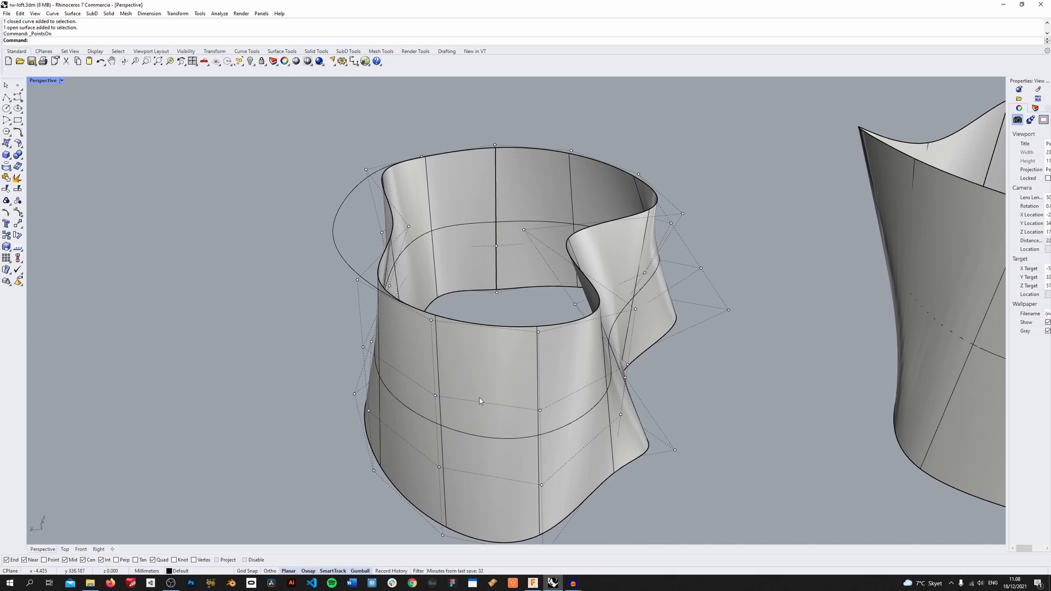
right_drag(482, 374, 386, 314)
click(360, 308)
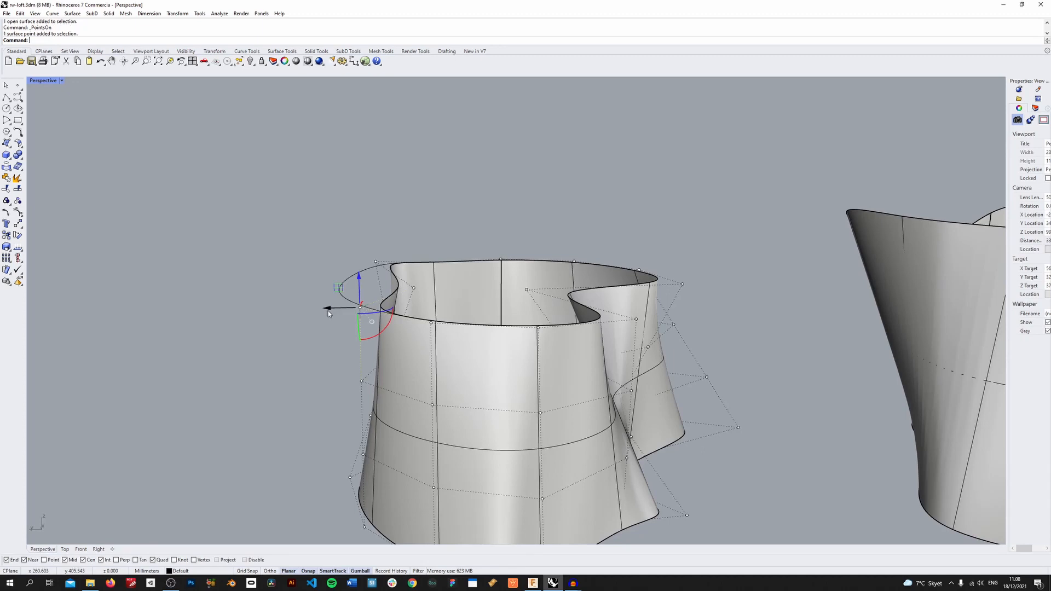
drag(329, 306, 94, 332)
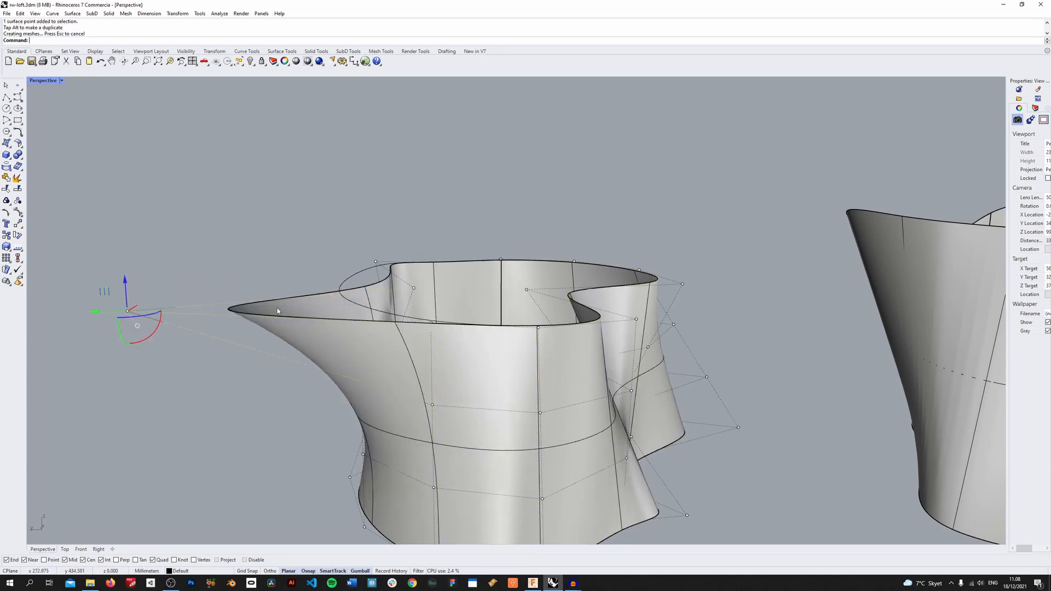
Examine the spouted loft surface from above and from the side, comparing it with its source curve and the neighbouring lofts
right_drag(390, 386, 345, 434)
scroll(385, 416, down, 7)
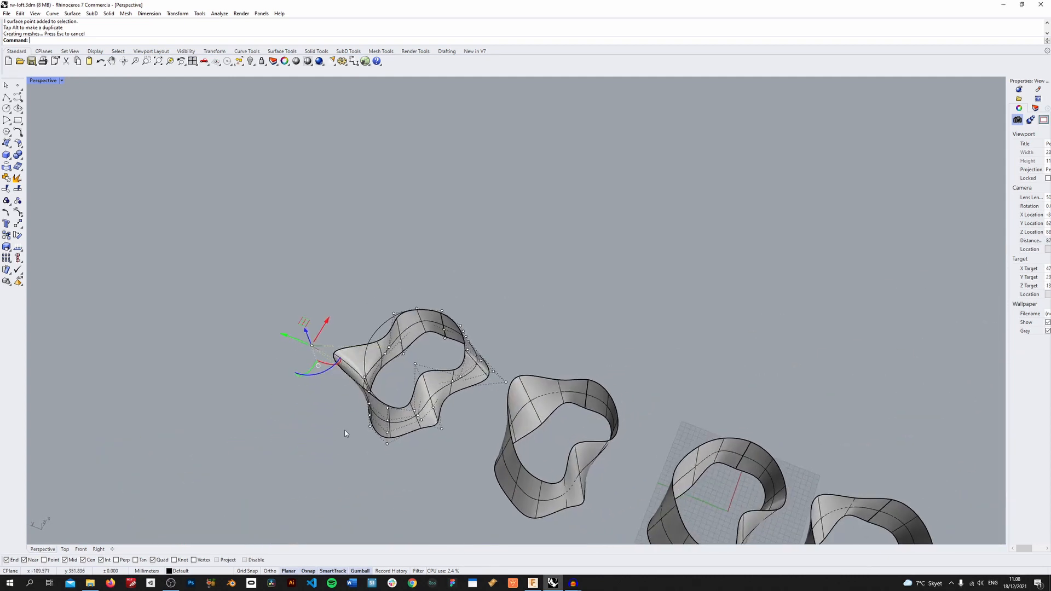
scroll(350, 361, up, 10)
right_drag(406, 452, 653, 339)
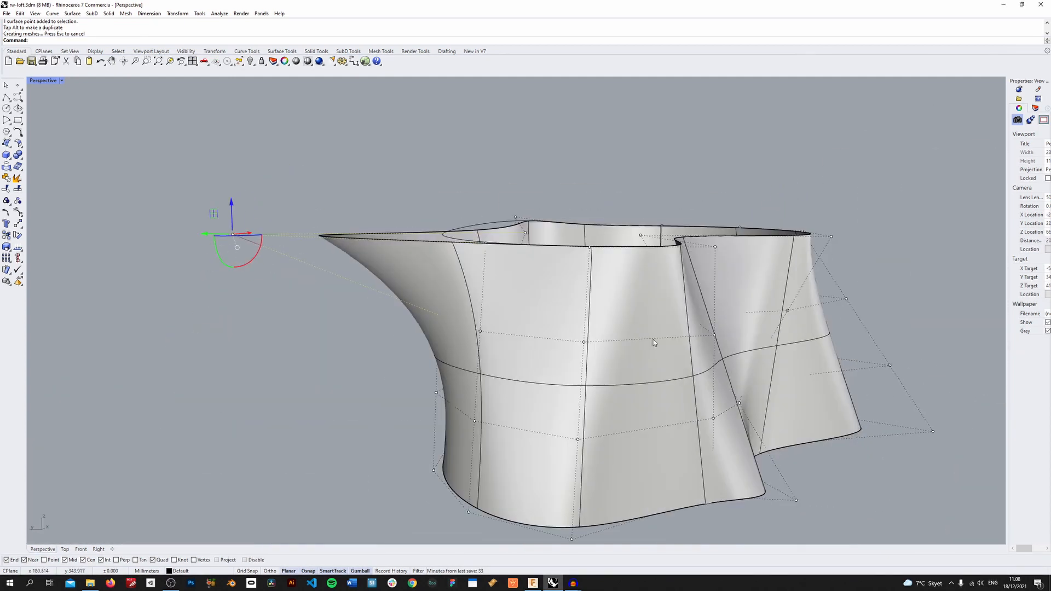
scroll(674, 342, down, 5)
key(Caps_Lock)
right_drag(855, 345, 795, 345)
scroll(795, 345, down, 6)
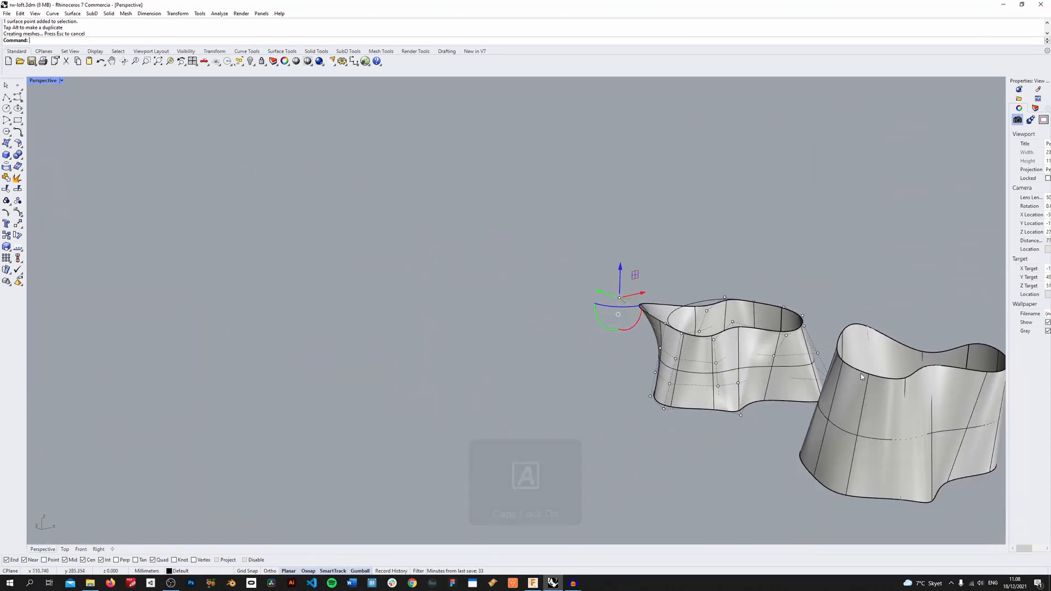
right_drag(861, 373, 877, 260)
scroll(634, 357, up, 5)
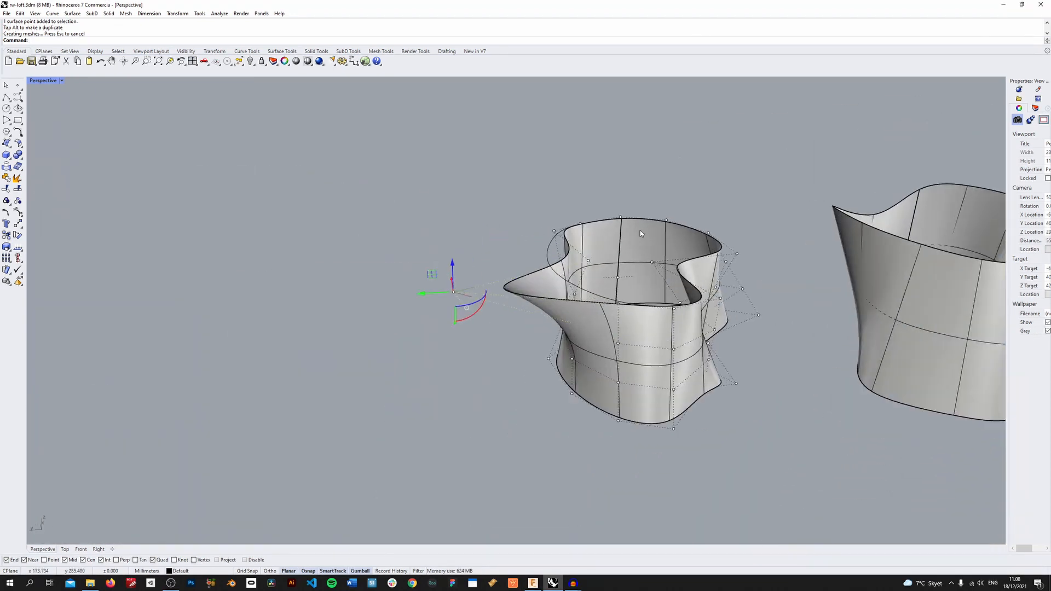
right_drag(634, 357, 614, 348)
Move a control point in the middle of the spouted loft's wall to deform the surface locally between its edges
click(659, 402)
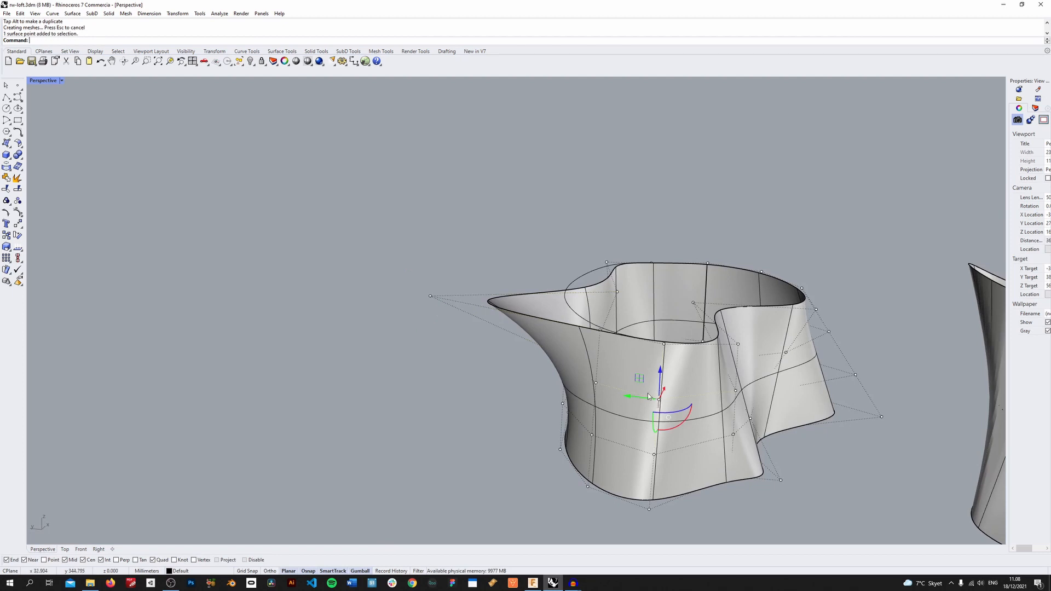
right_drag(649, 393, 696, 422)
scroll(681, 301, up, 4)
drag(593, 273, 456, 230)
click(796, 345)
right_drag(796, 343, 554, 354)
right_drag(470, 271, 615, 268)
scroll(615, 268, down, 5)
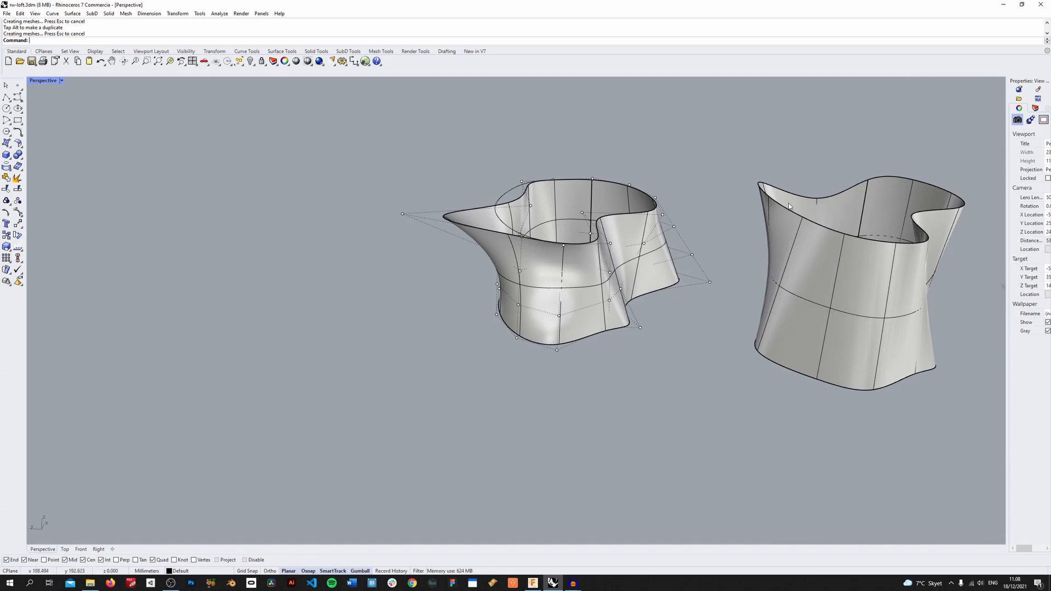
scroll(788, 211, down, 9)
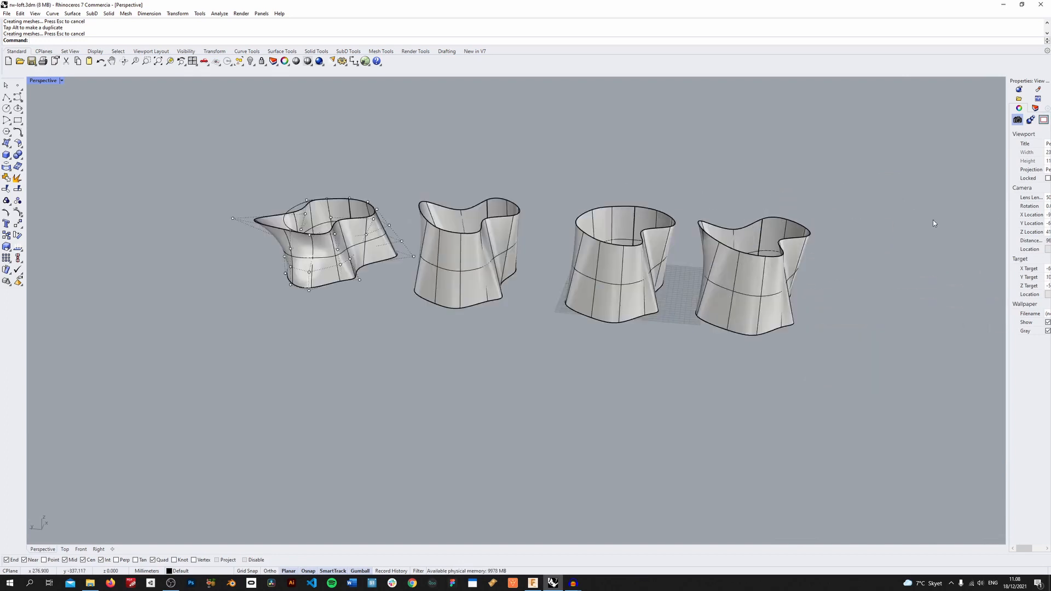
right_drag(934, 223, 598, 376)
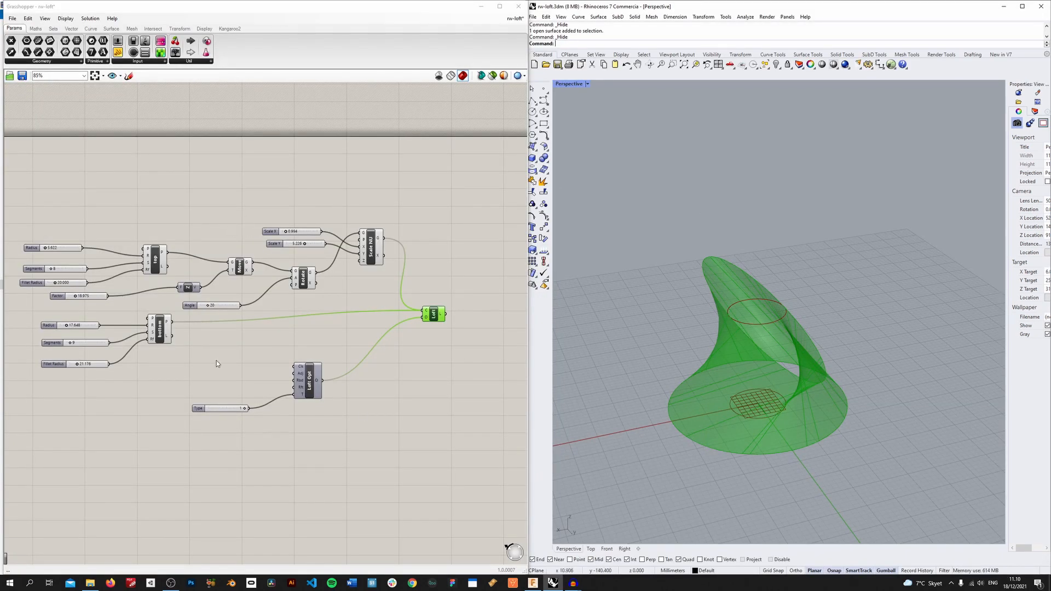
Examine the Grasshopper definition, following the top and bottom polygons with their sliders through Move, Rotate and Scale NU to Loft and Loft Options
scroll(92, 254, up, 3)
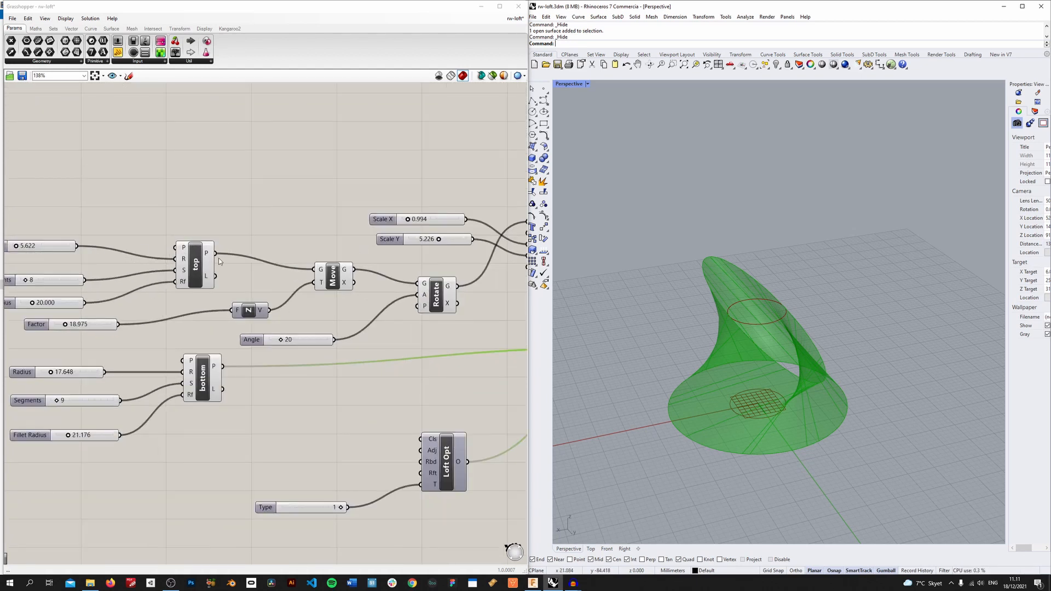
scroll(84, 366, down, 2)
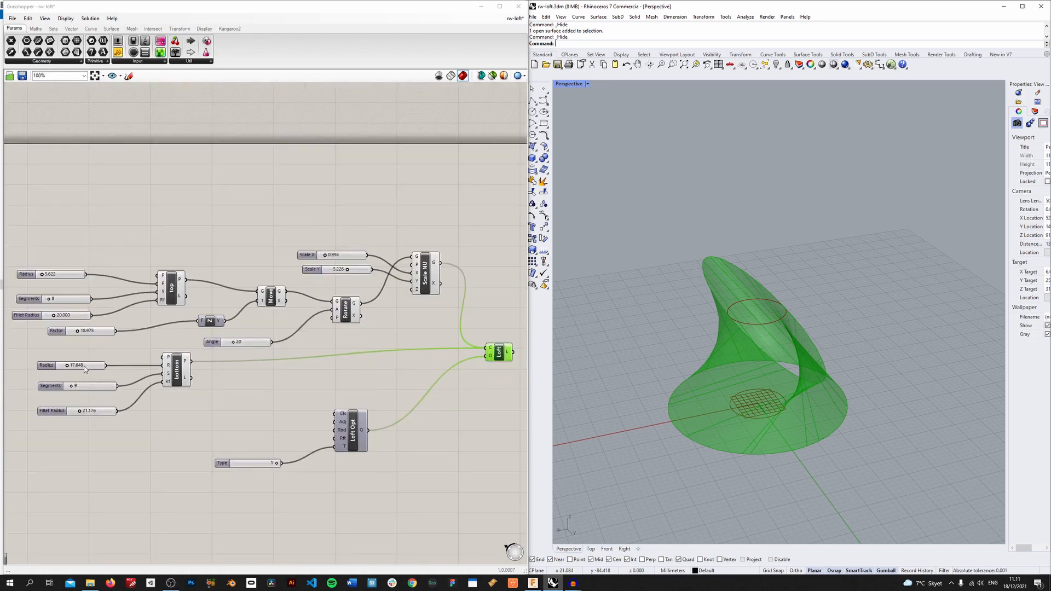
scroll(84, 366, up, 4)
scroll(75, 370, down, 2)
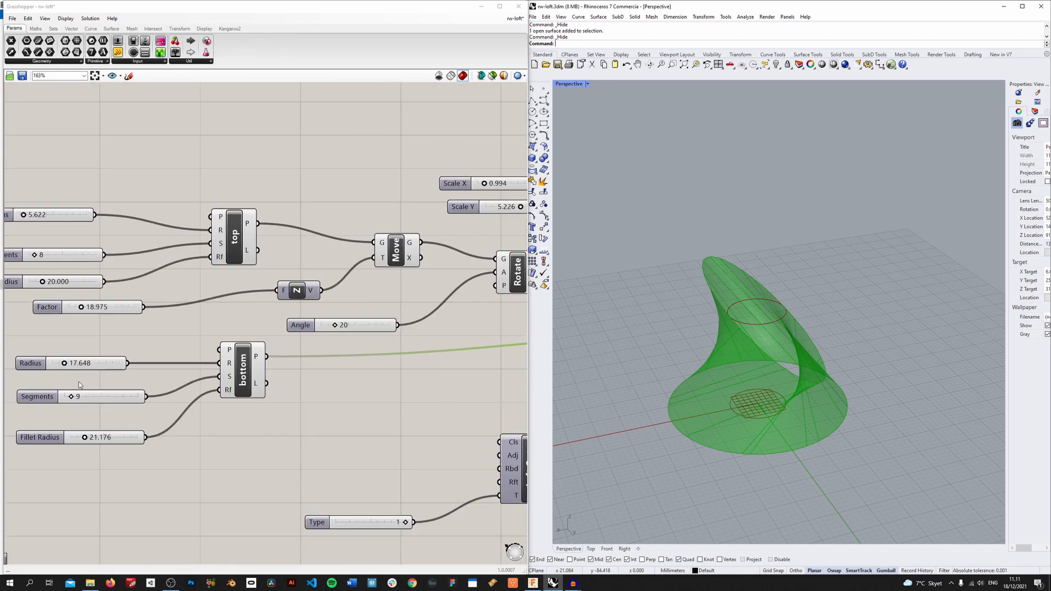
scroll(229, 399, down, 3)
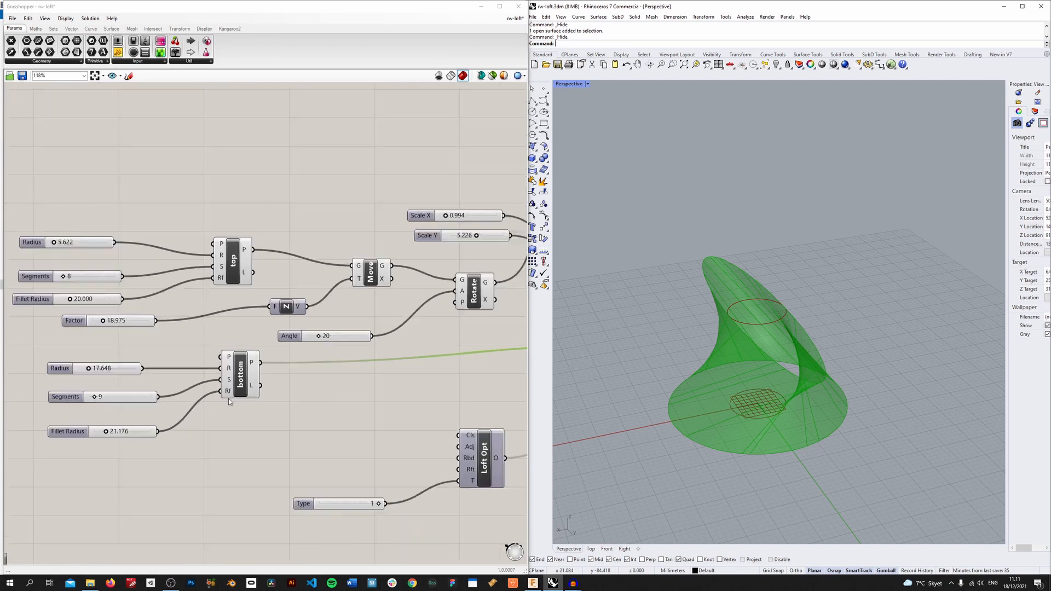
scroll(350, 320, up, 3)
scroll(315, 319, up, 2)
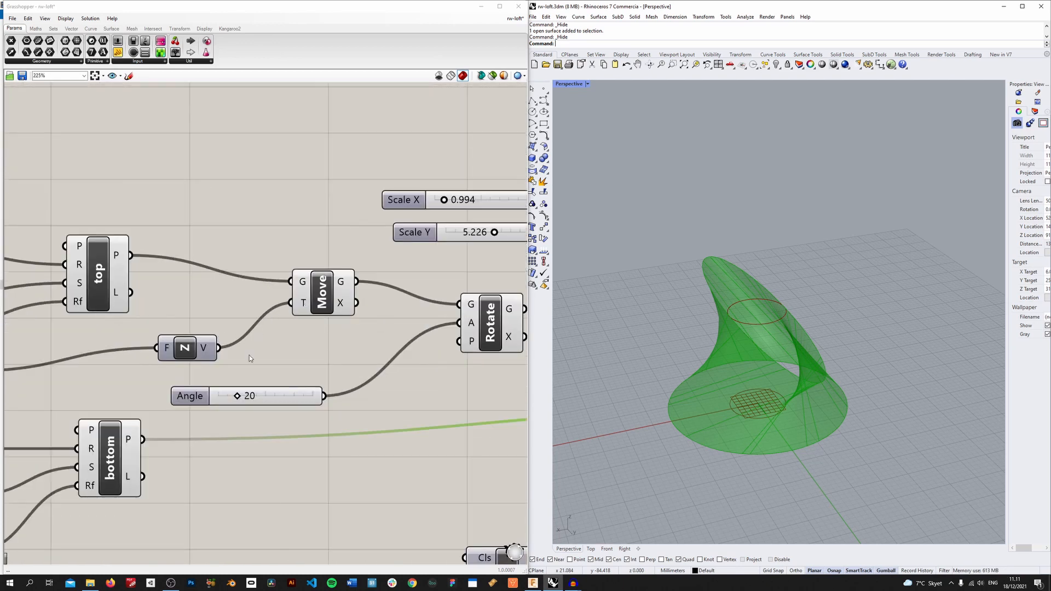
scroll(250, 358, down, 2)
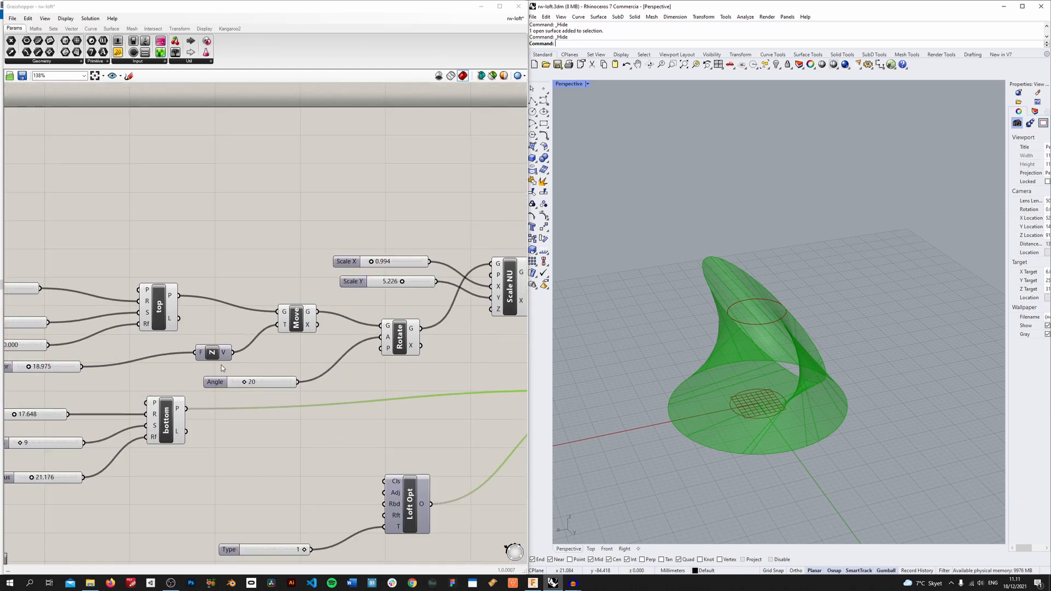
scroll(222, 368, down, 2)
scroll(359, 335, up, 4)
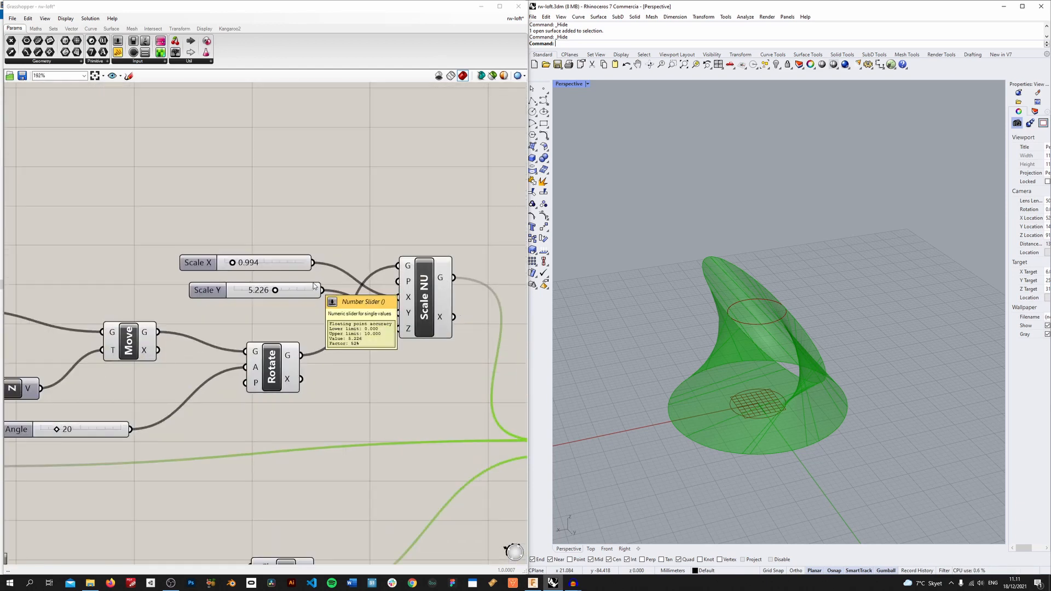
scroll(314, 285, down, 4)
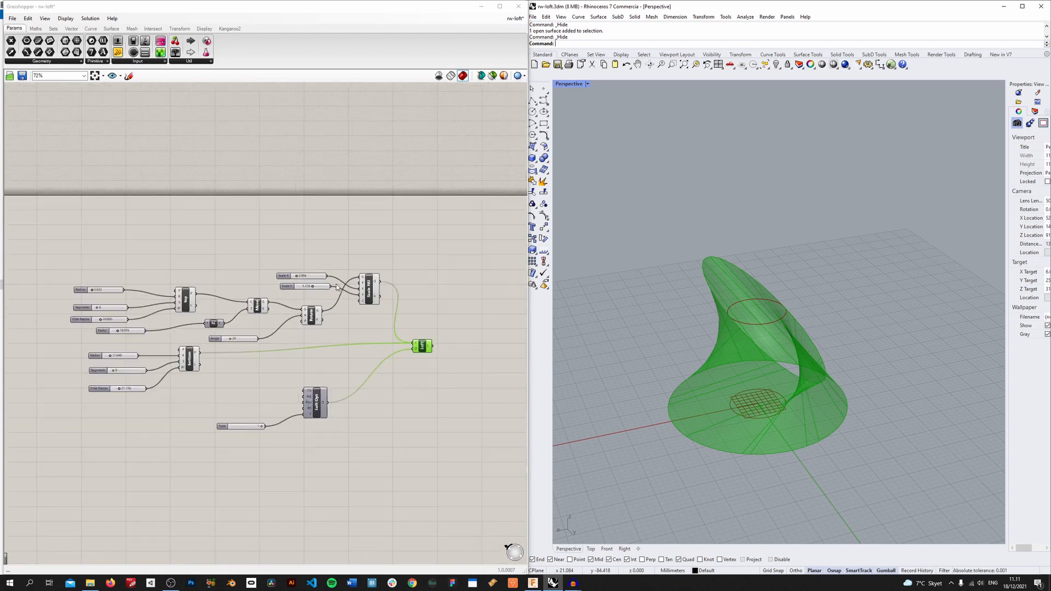
scroll(370, 418, up, 2)
scroll(479, 307, up, 2)
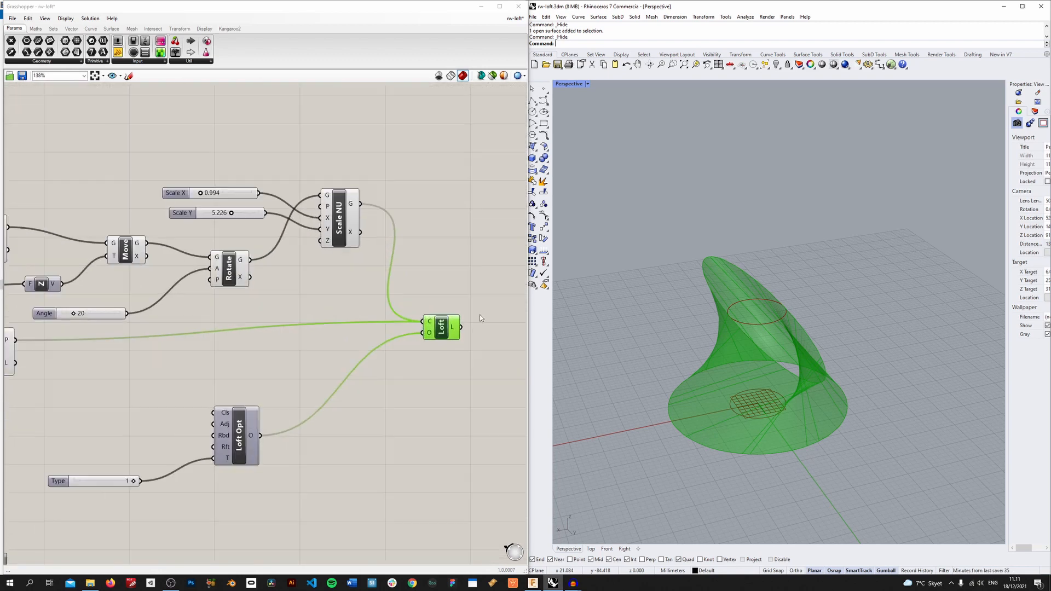
Bake the Grasshopper Loft component to the Default layer and move the baked polysurface away from the preview
click(444, 287)
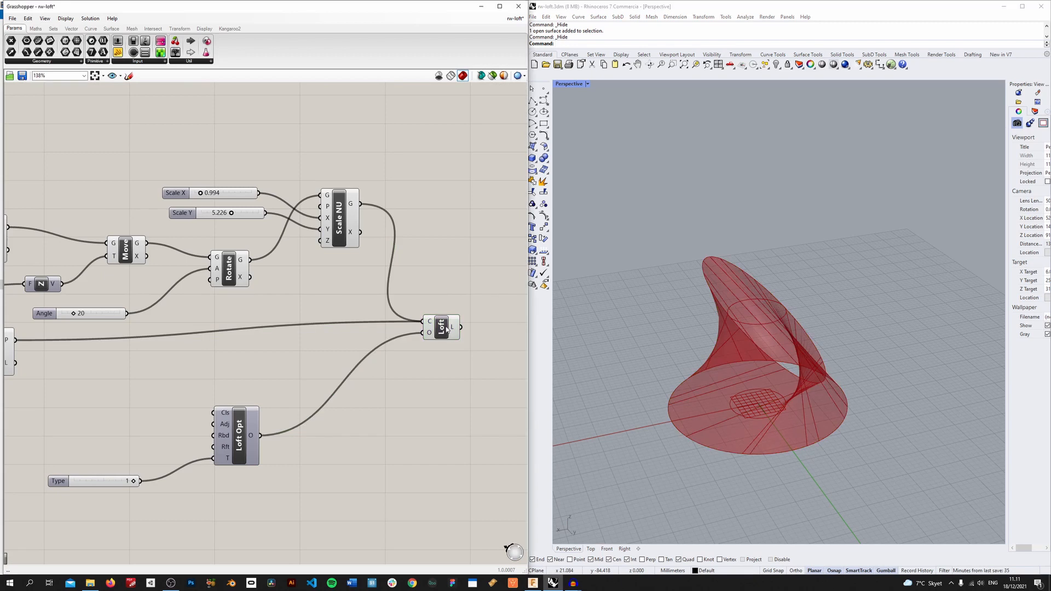
click(446, 327)
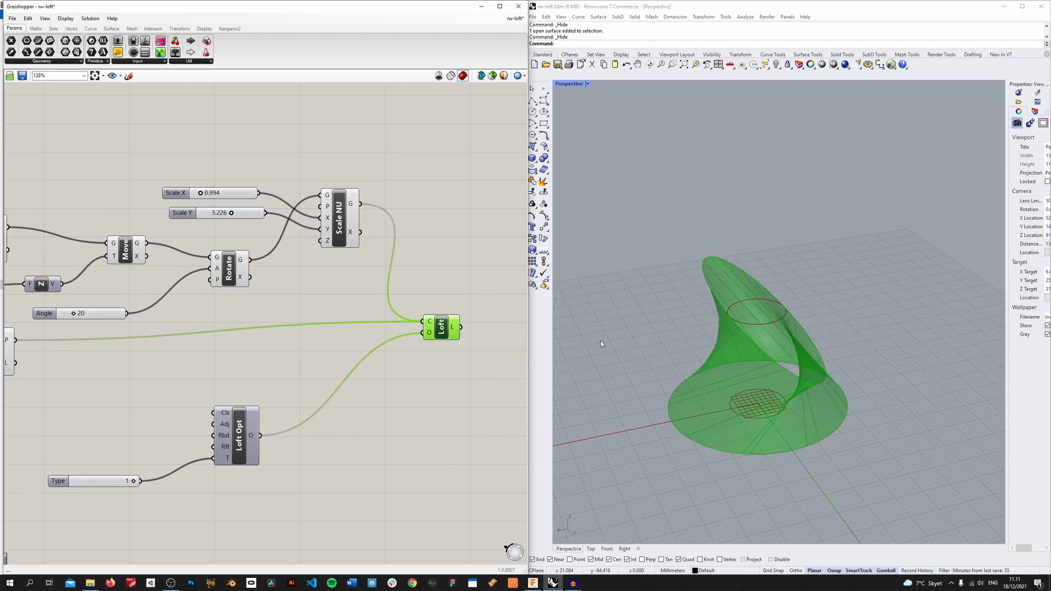
right_click(442, 327)
click(478, 359)
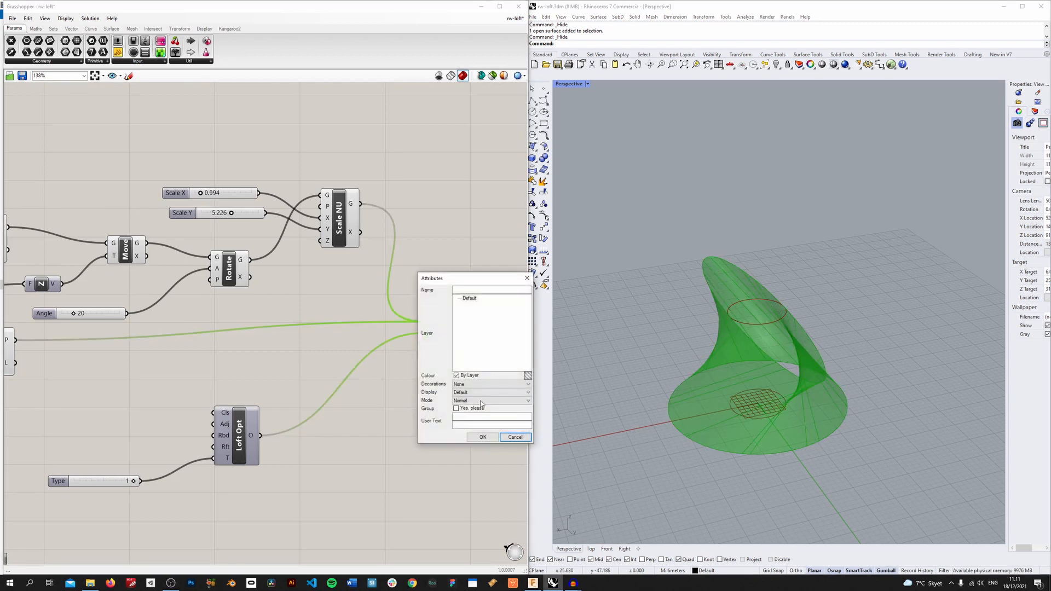
click(482, 435)
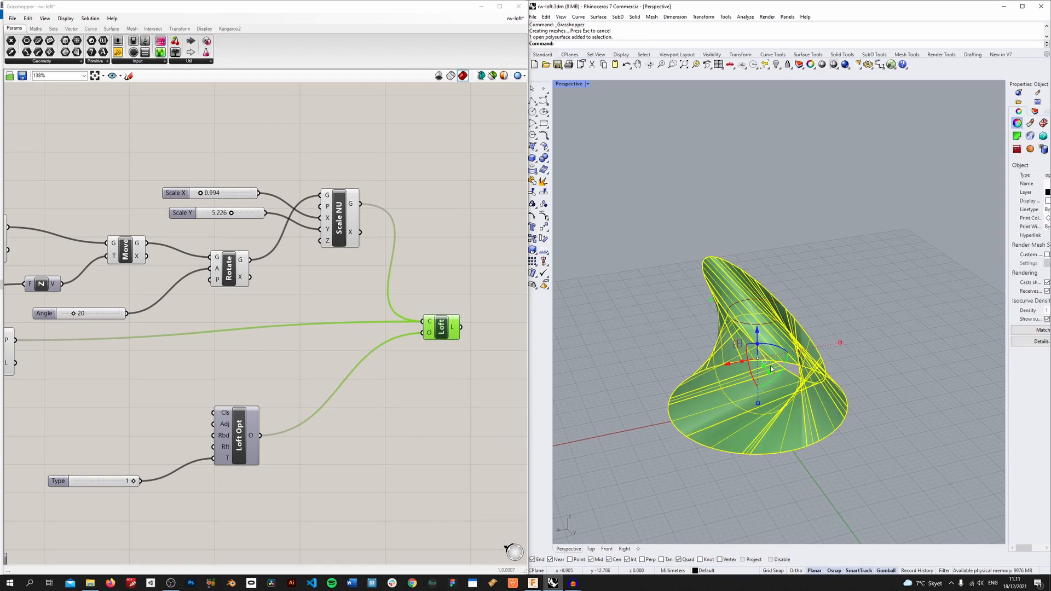
drag(729, 363, 953, 317)
click(801, 281)
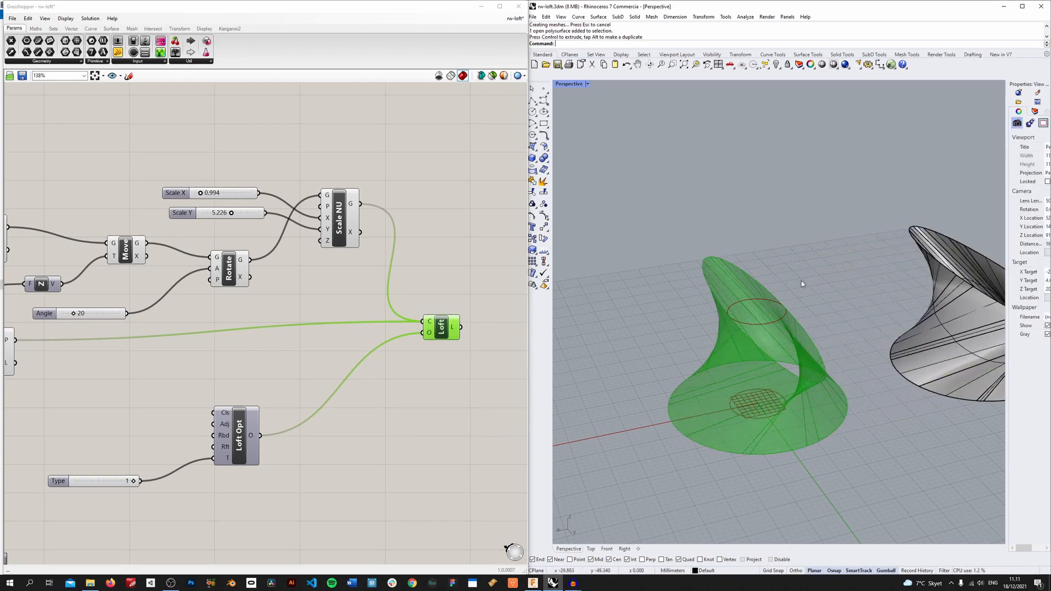
Set the Scale X slider to 2.728 and the rotation Angle slider to 30 to reshape the upper profile
scroll(767, 271, down, 5)
scroll(849, 307, up, 1)
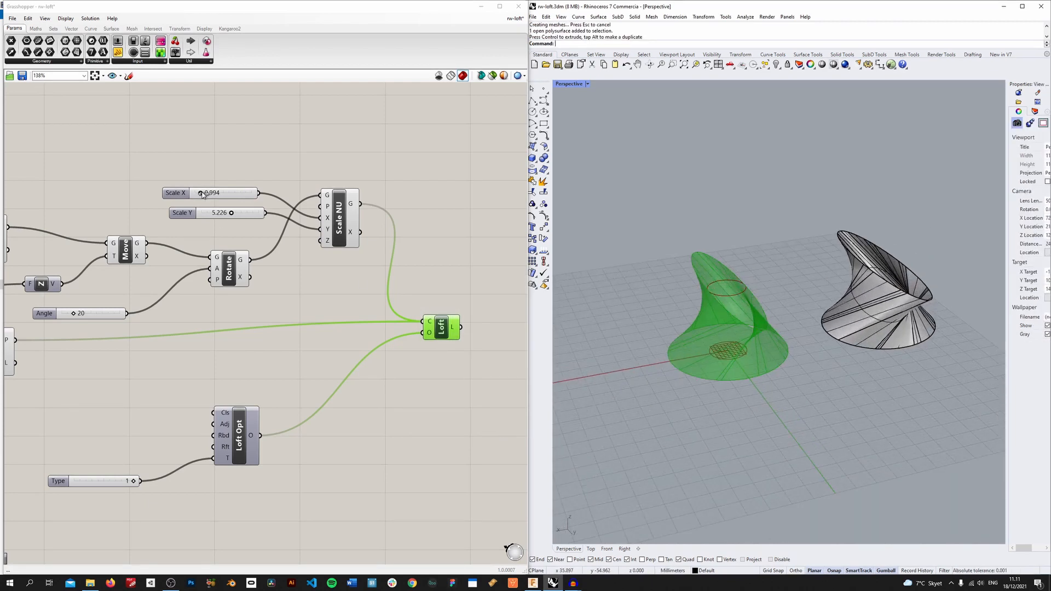
drag(200, 192, 209, 193)
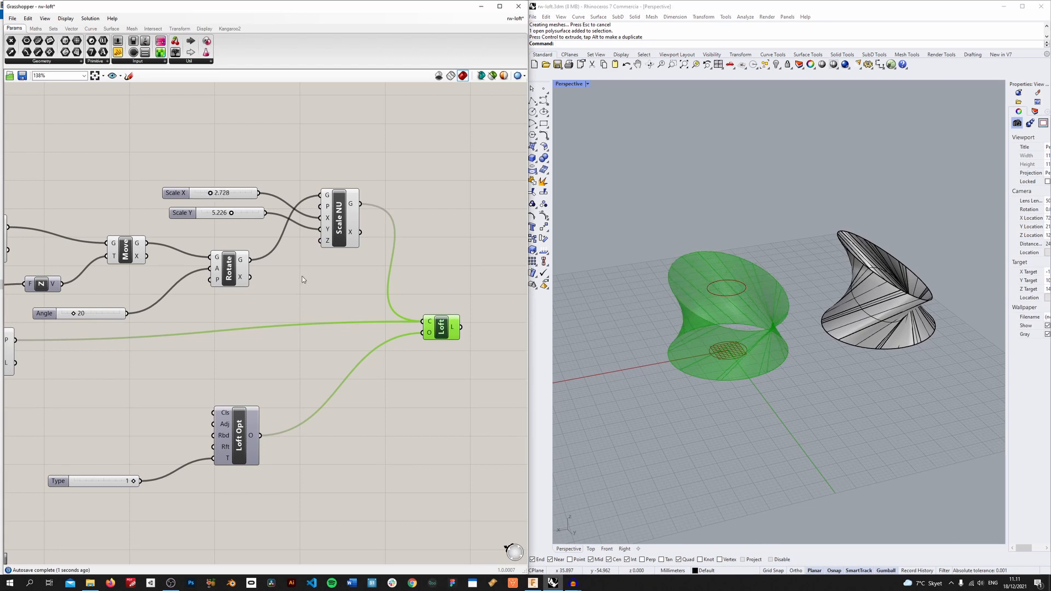
scroll(285, 282, down, 3)
scroll(159, 279, up, 4)
mouse_move(177, 317)
mouse_down()
mouse_move(196, 320)
mouse_move(186, 320)
mouse_up()
Raise the Z vector's Factor to about 37.3 and bake the taller loft beyond the first baked form
scroll(228, 355, down, 3)
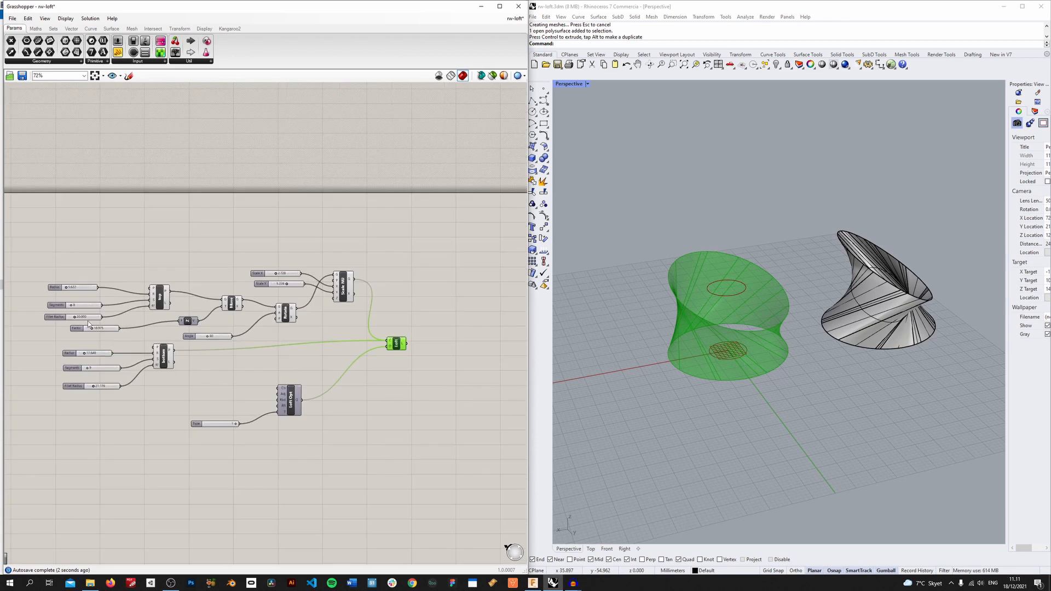
scroll(87, 321, up, 3)
drag(78, 335, 110, 341)
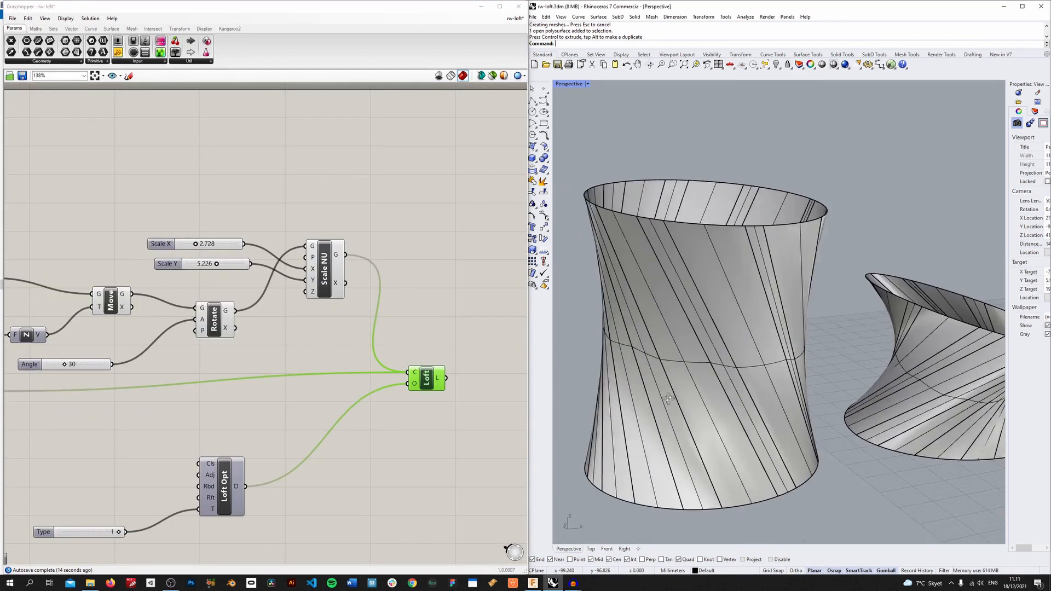
Move the bottom polygon component farther from its sliders on the Grasshopper canvas
right_drag(794, 329, 794, 386)
scroll(717, 371, down, 3)
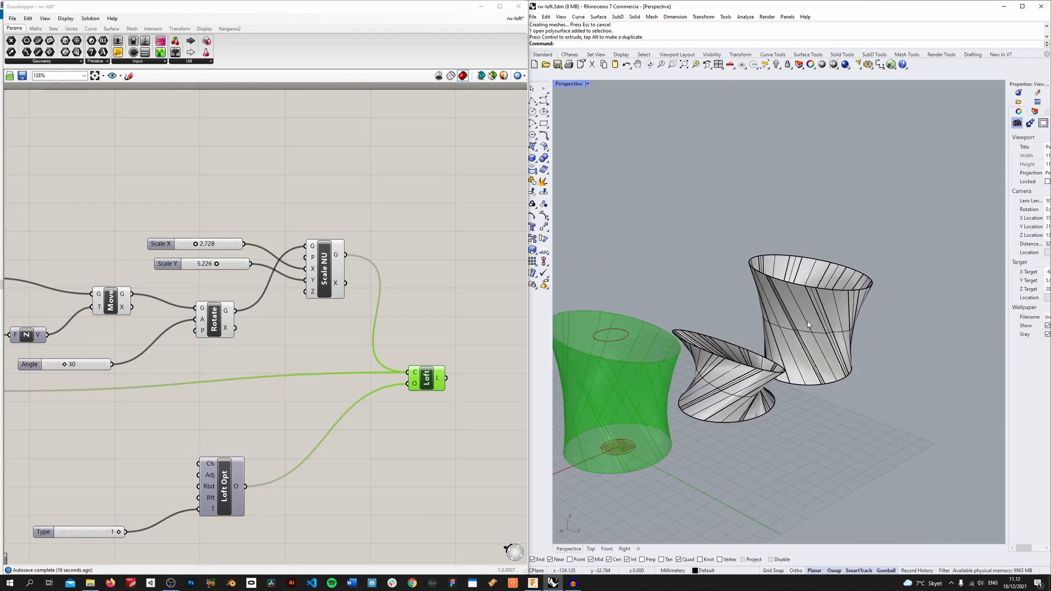
scroll(334, 386, down, 2)
right_drag(262, 400, 405, 379)
drag(228, 370, 285, 380)
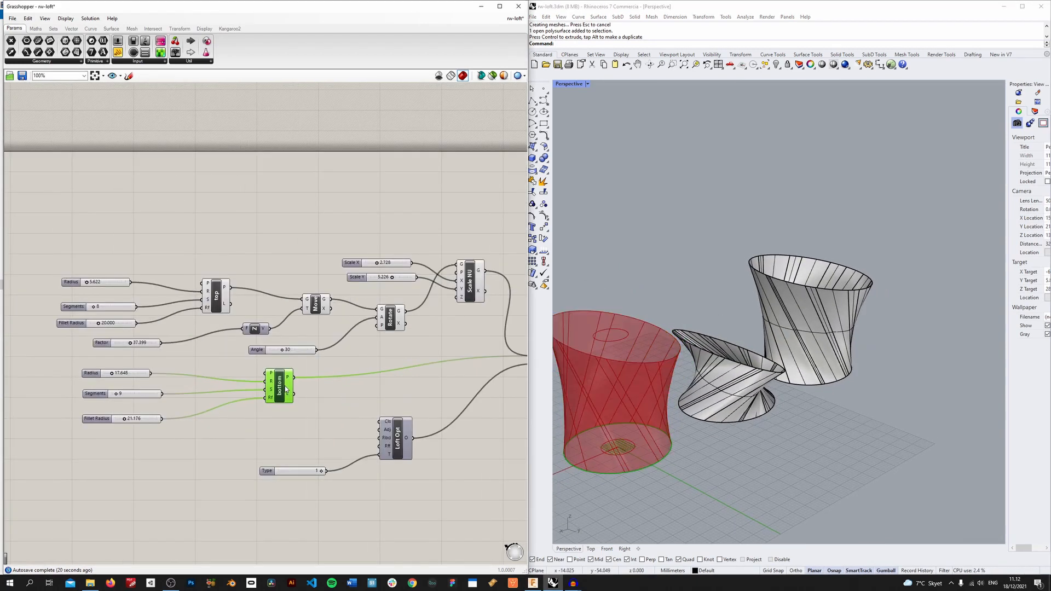
Reshape the loft with top radius 11.622, bottom radius 8.648, Factor about 59.4 and Angle 40, and bake the variation beside the others
scroll(778, 360, down, 2)
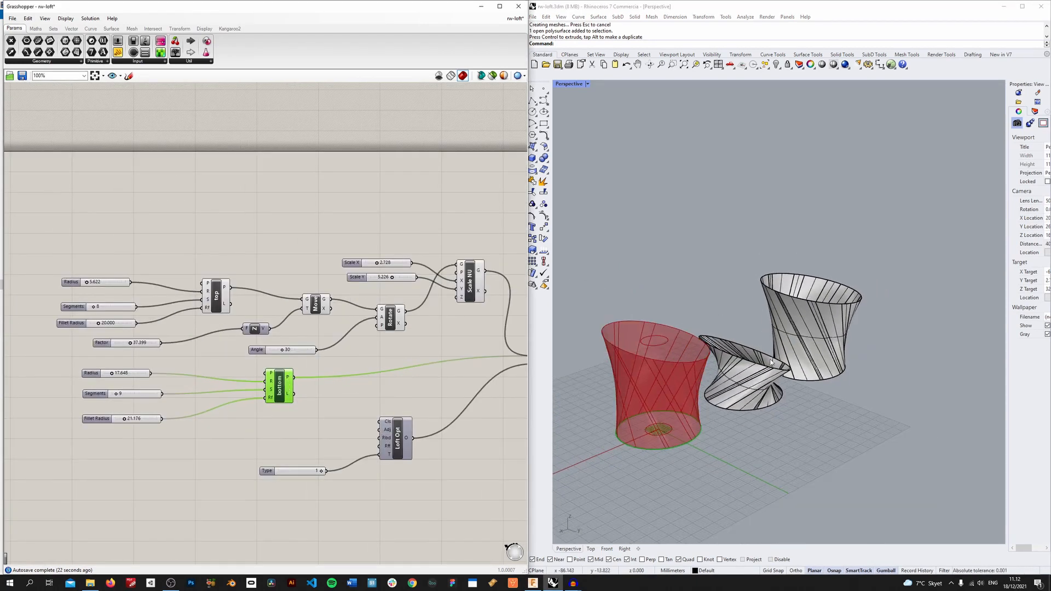
drag(132, 346, 116, 324)
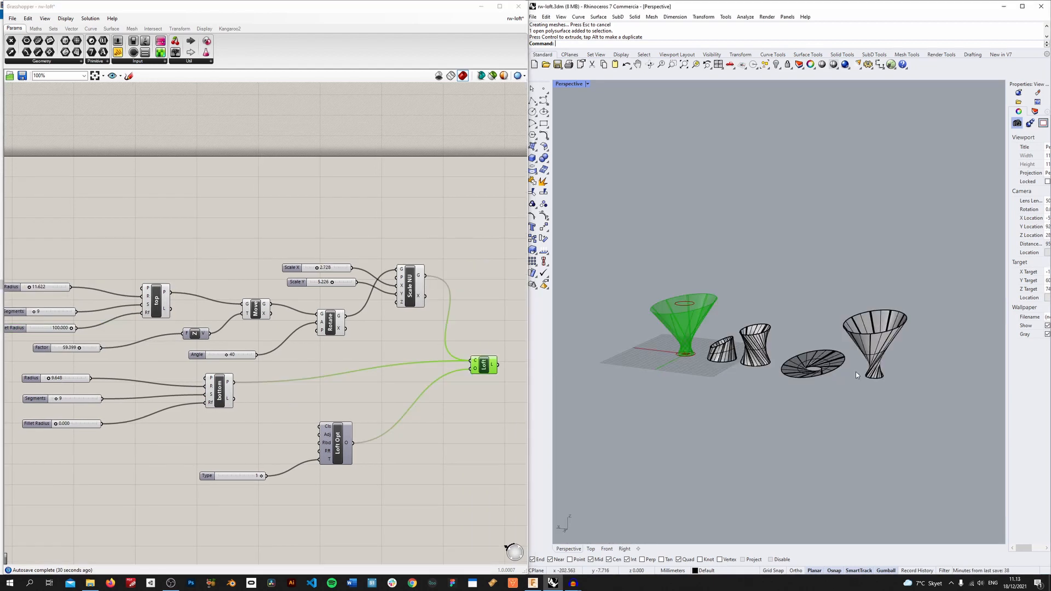